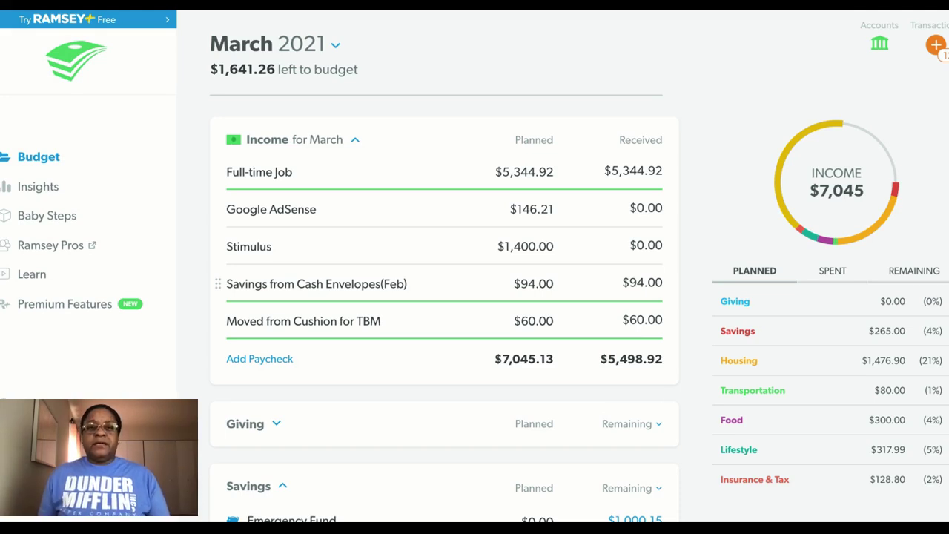
Step: Start the April 2021 budget as a copy of March's budget
left_click(335, 48)
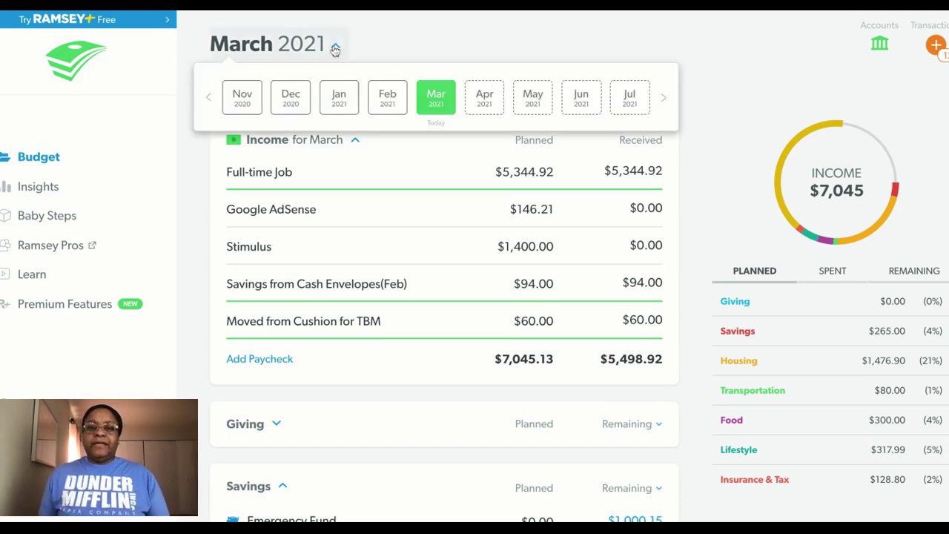
left_click(484, 97)
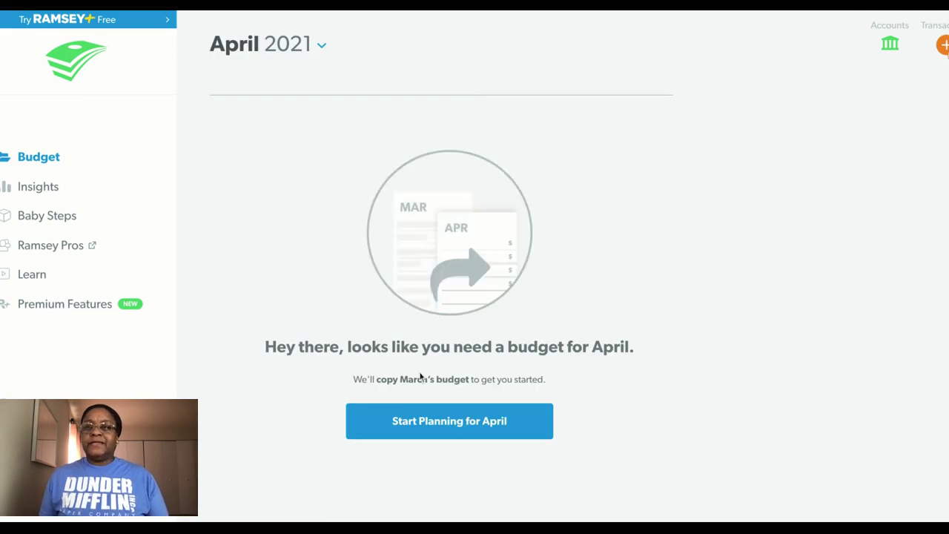
left_click(499, 423)
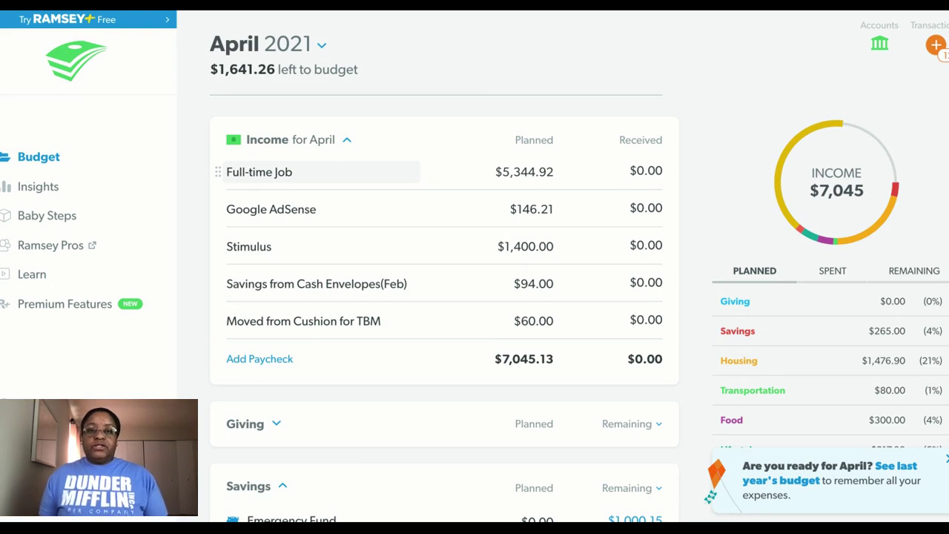
Step: Rename the "Moved from Cushion for TBM" income line as Rent(Sons) and set its planned amount to $400
left_click(303, 320)
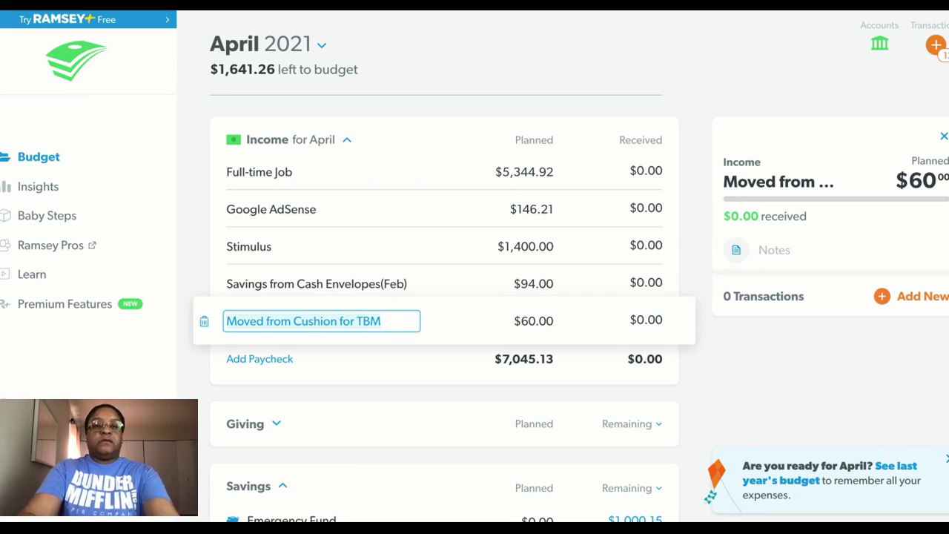
type("Rent")
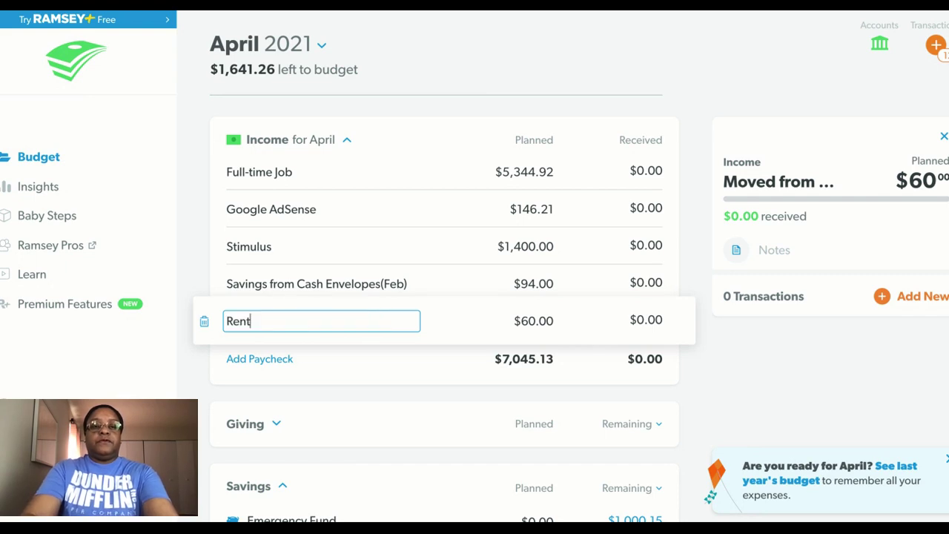
type("(Son")
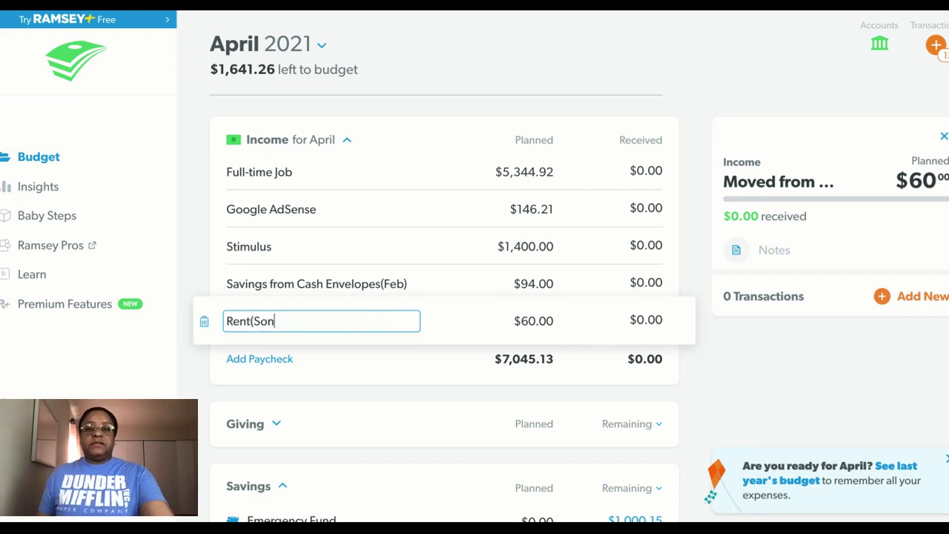
type("s)")
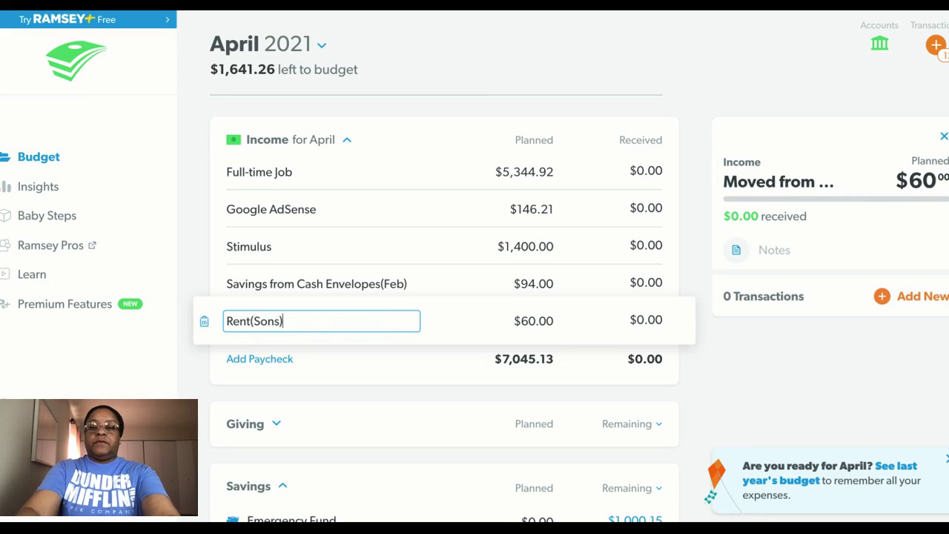
key("Tab")
type("4")
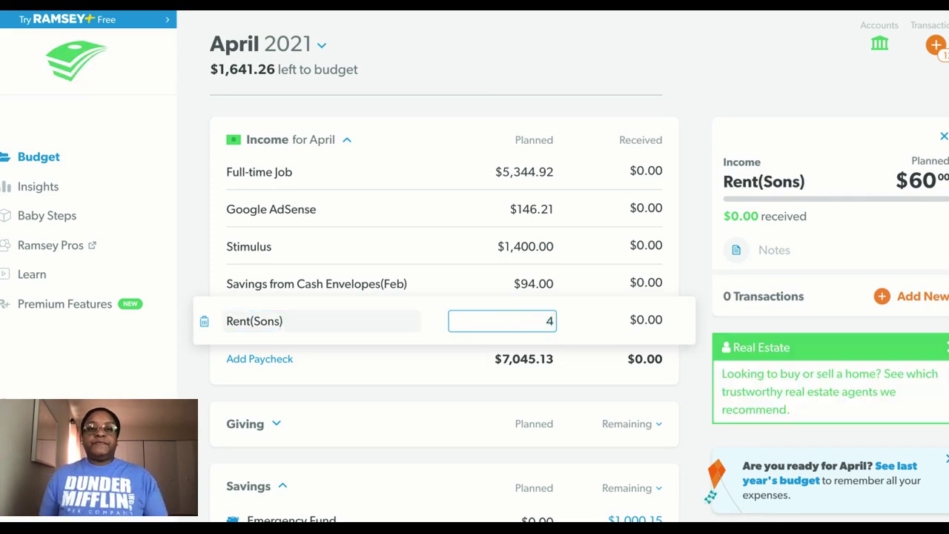
type("00")
key("Tab")
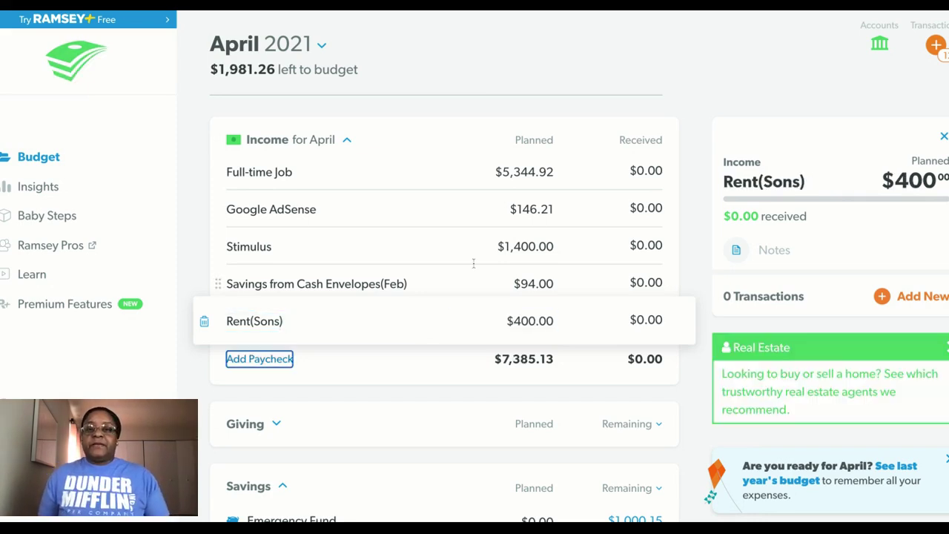
Step: Set the planned Google AdSense income to $0 and delete the Stimulus income line
left_click(510, 209)
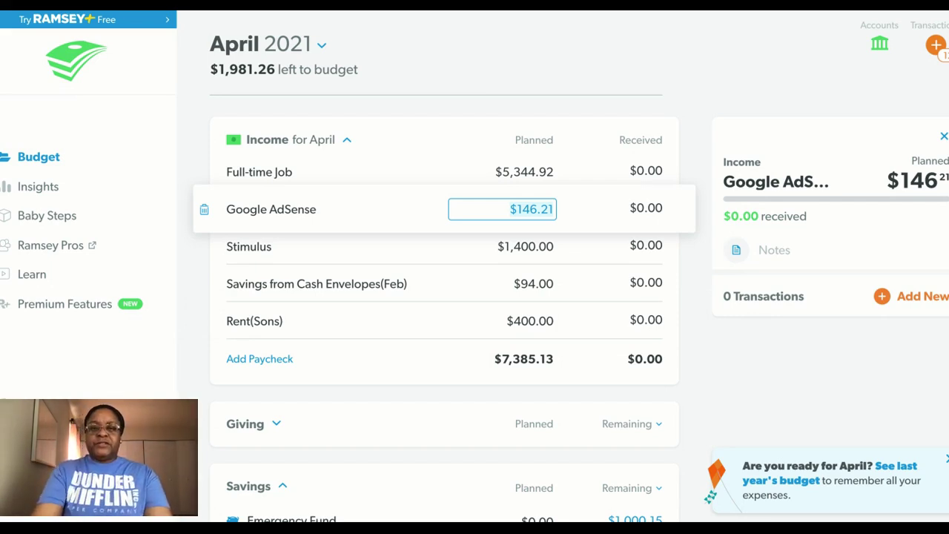
type("0")
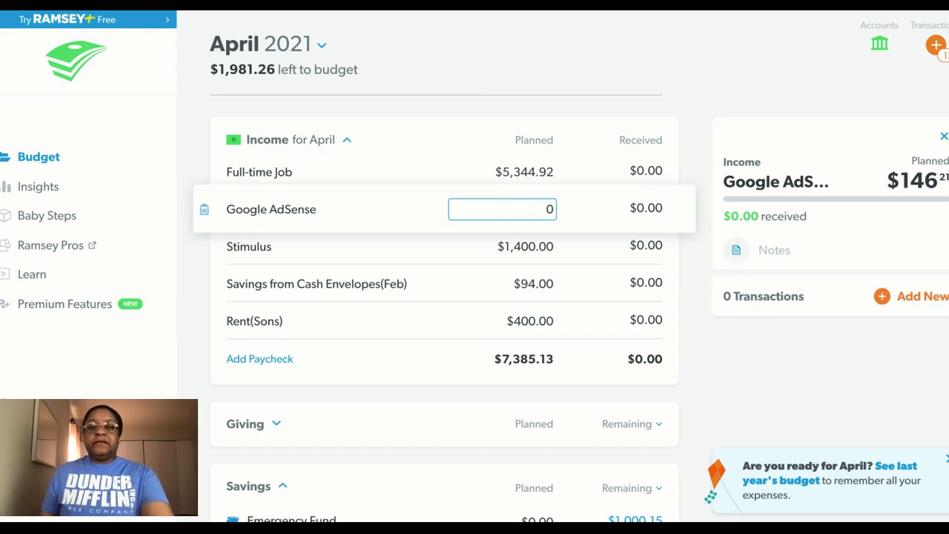
key("Tab")
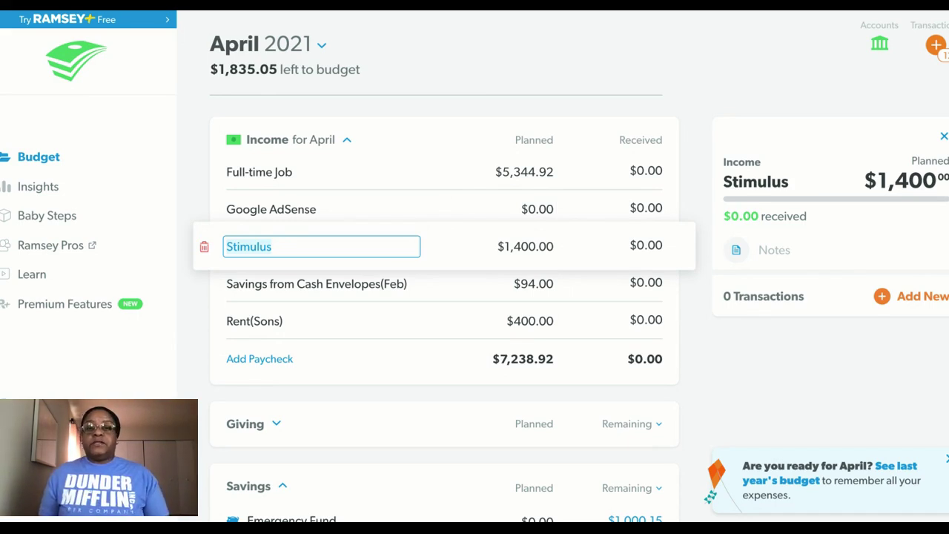
left_click(204, 246)
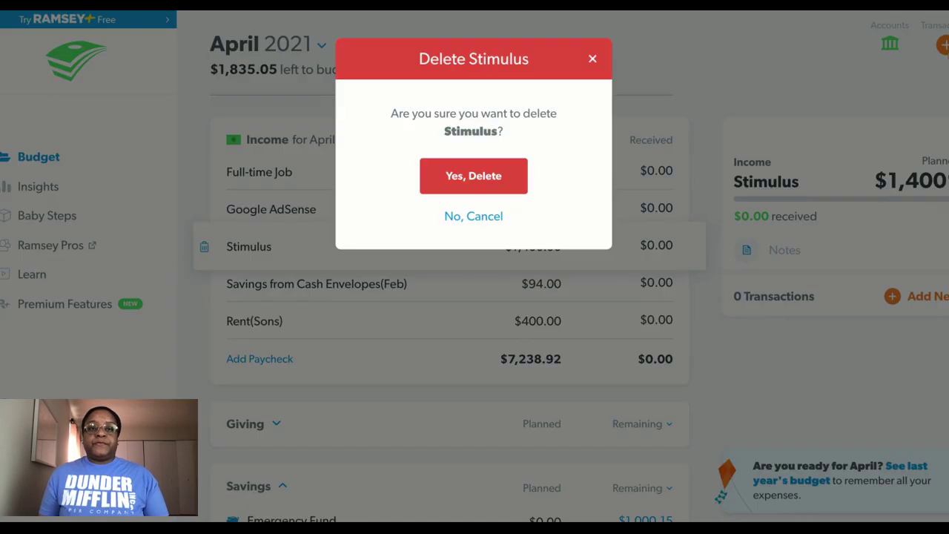
left_click(440, 190)
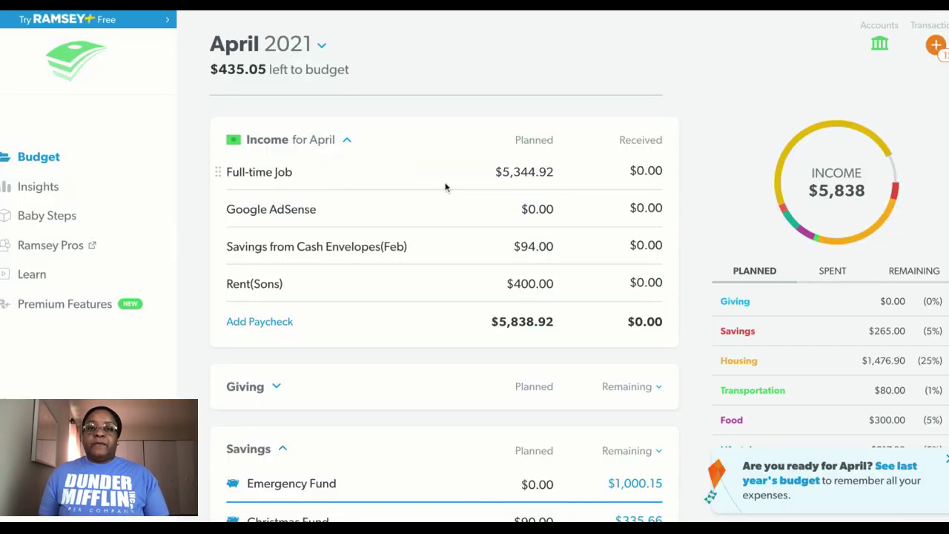
Step: Rename the cash envelope savings income line as "Savings from Cash Envelopes(Mar)" and set its planned amount to $60.00
left_click(401, 246)
left_click(404, 247)
type(")")
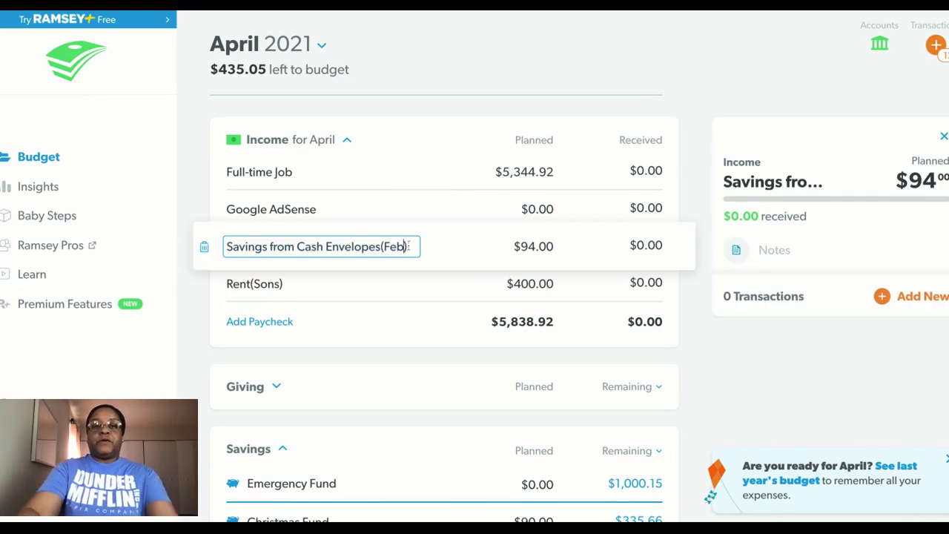
key("BackSpace")
key("BackSpace")
key("BackSpace")
key("BackSpace")
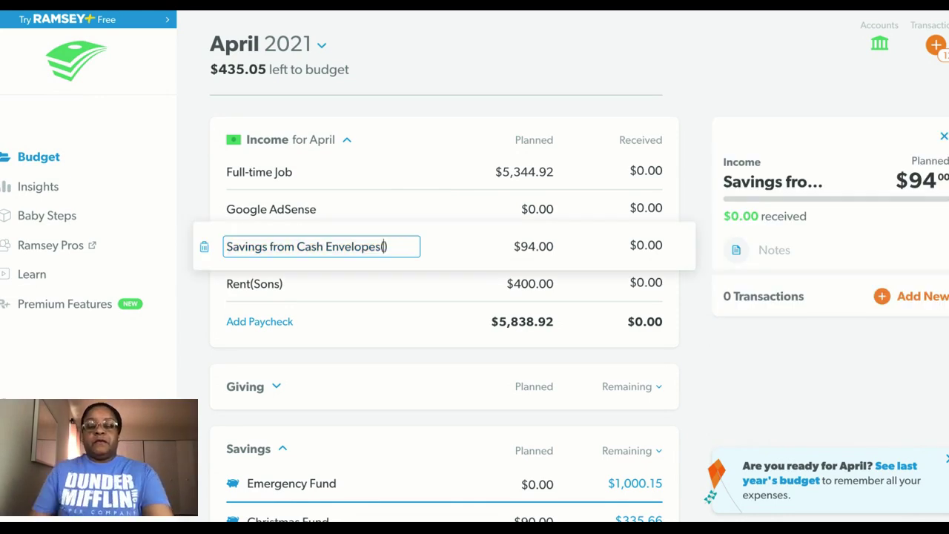
type("Mar)")
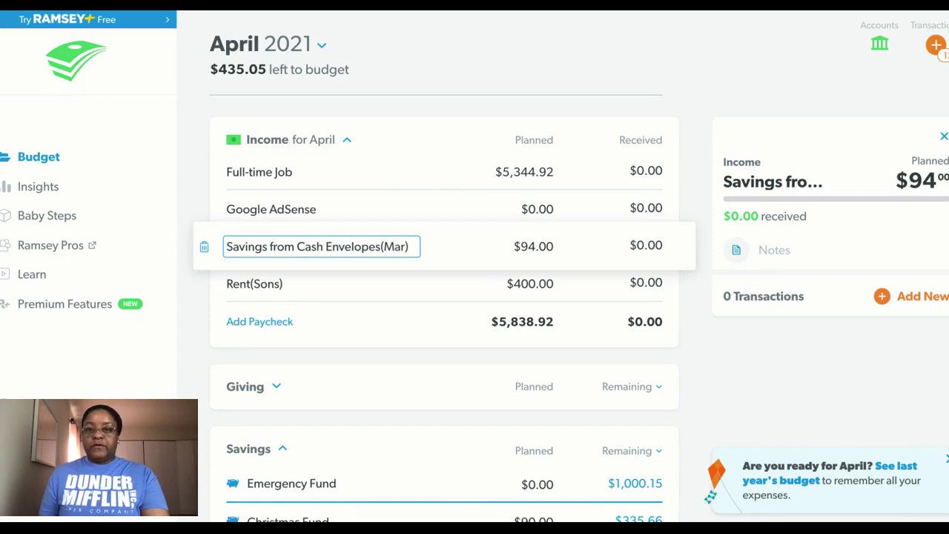
left_click(532, 248)
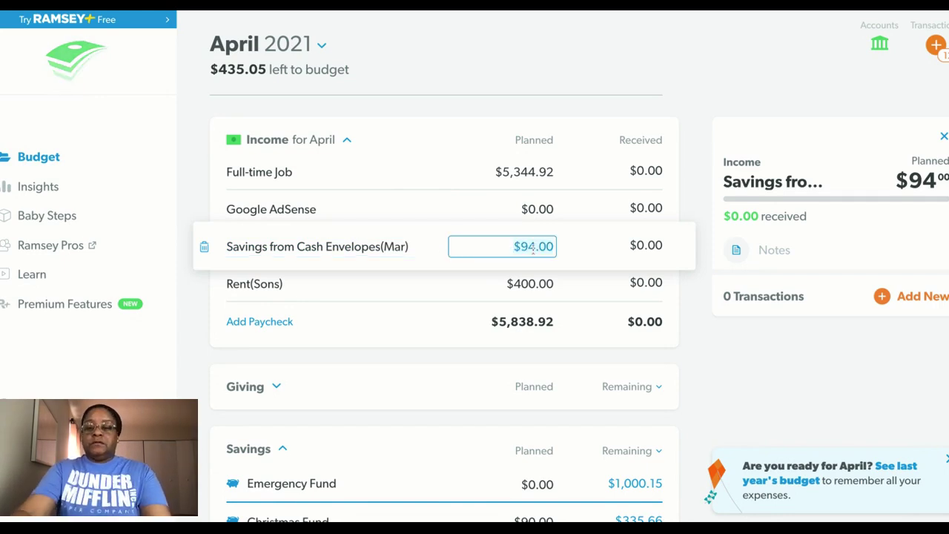
type("60")
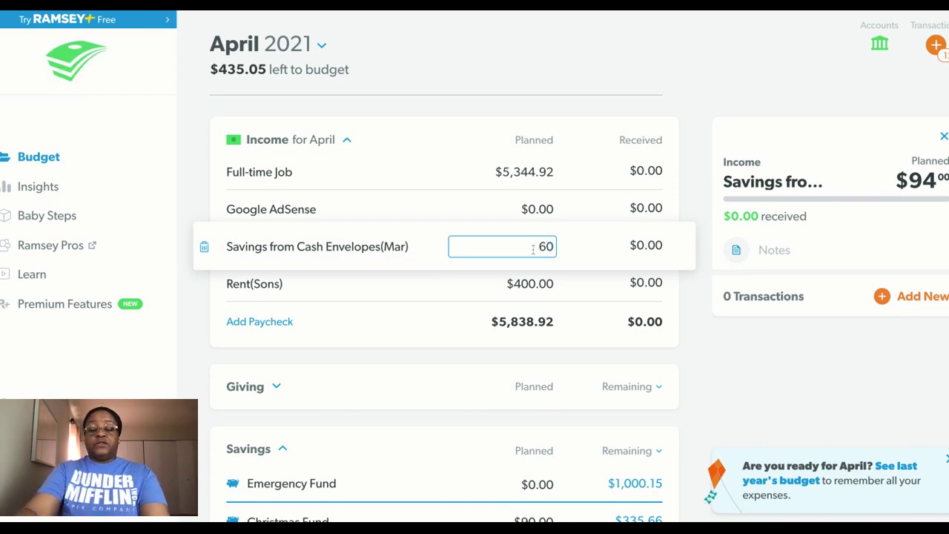
type(".00")
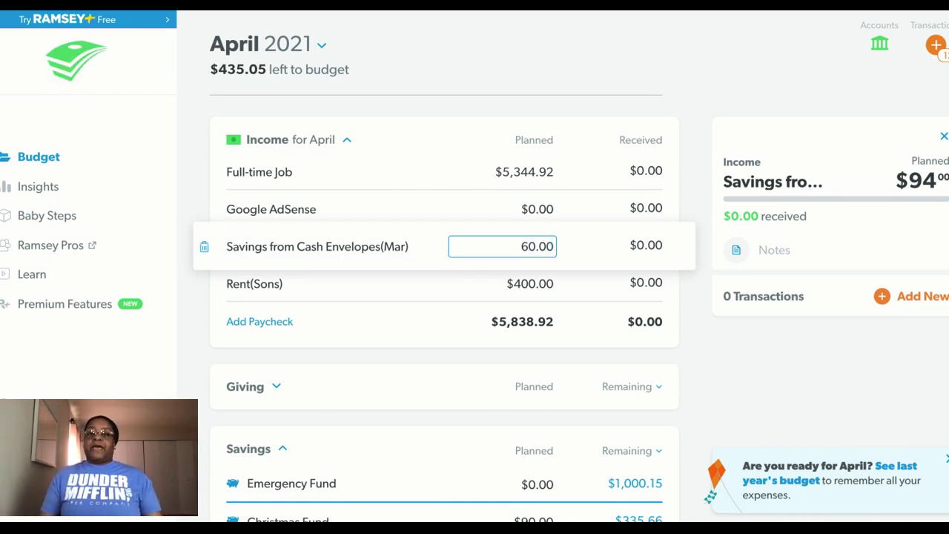
left_click(321, 283)
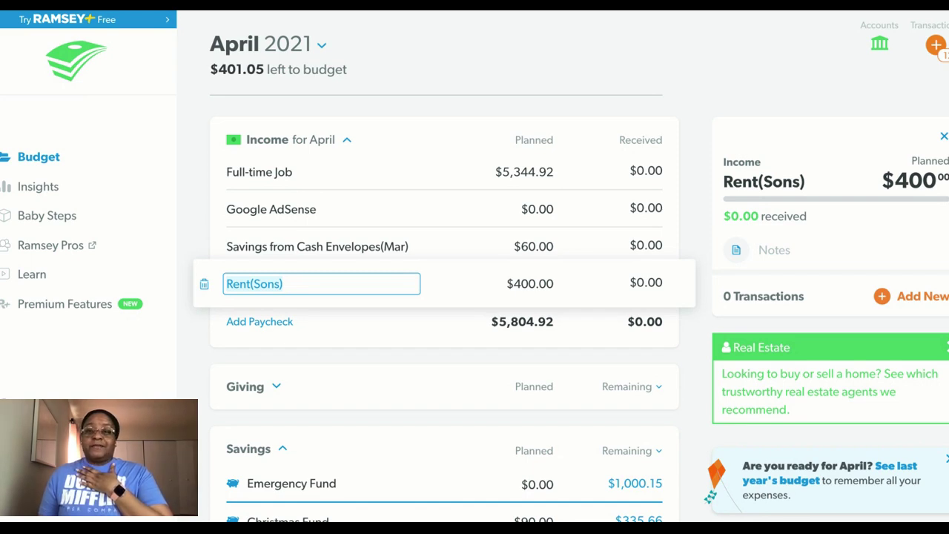
Step: Set the planned amount for the Medical savings fund to $400
scroll(444, 315, "down", 1)
scroll(445, 308, "down", 2)
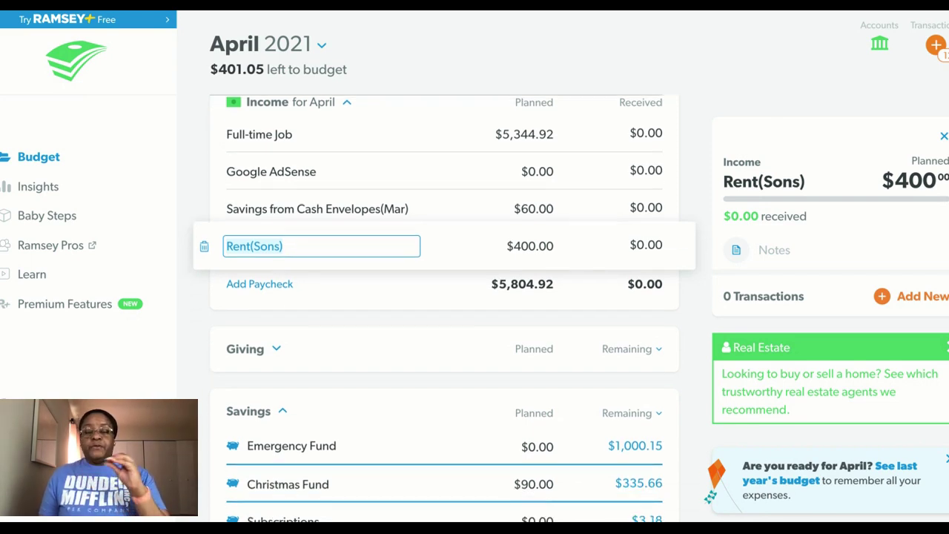
scroll(445, 311, "down", 3)
scroll(444, 309, "down", 1)
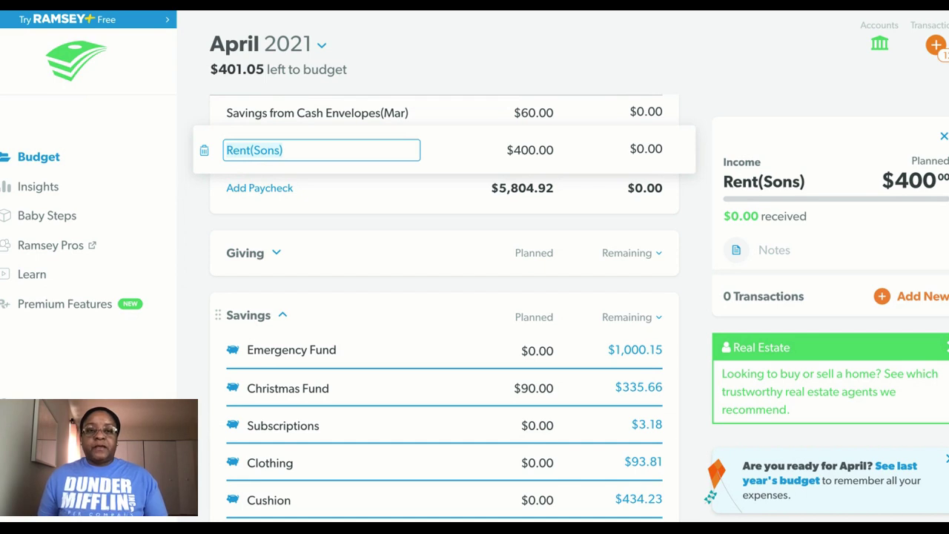
scroll(445, 308, "down", 1)
scroll(237, 326, "down", 3)
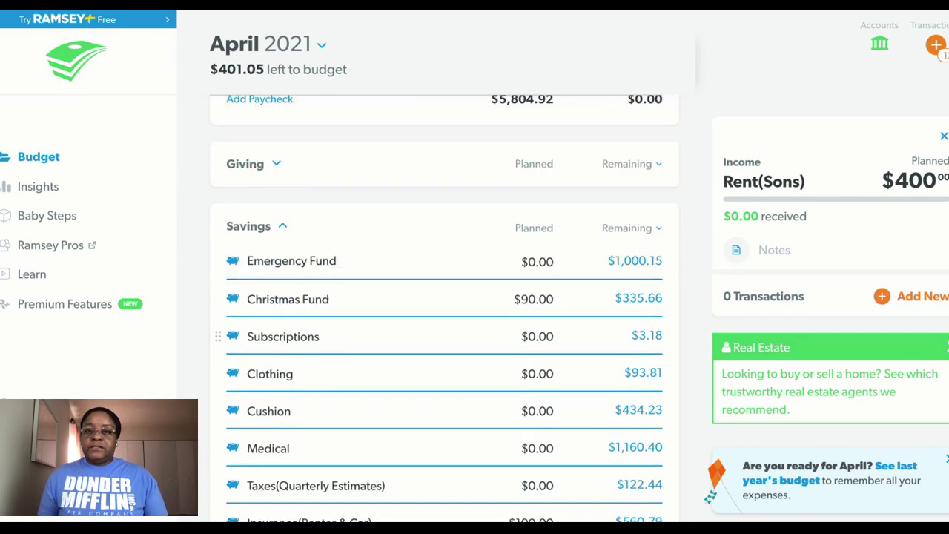
scroll(505, 334, "down", 3)
scroll(444, 308, "down", 2)
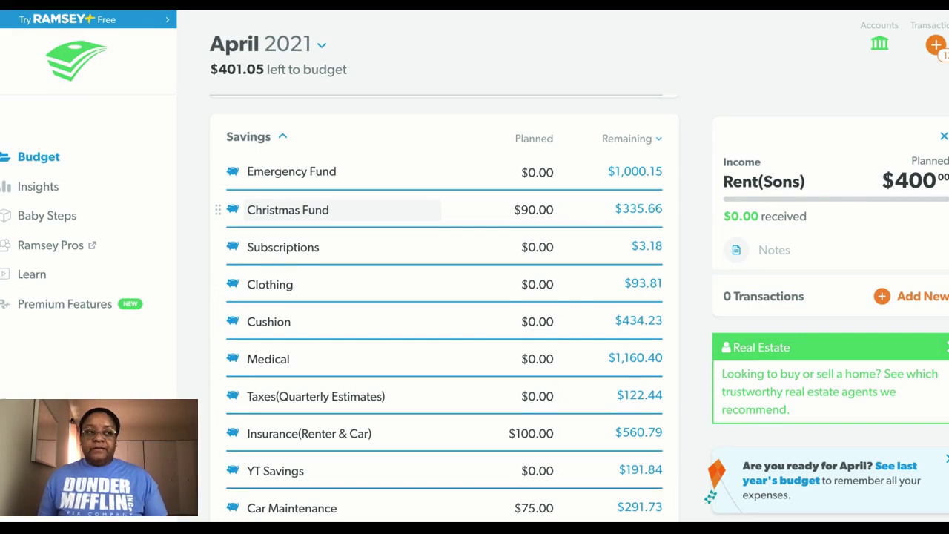
scroll(385, 315, "down", 1)
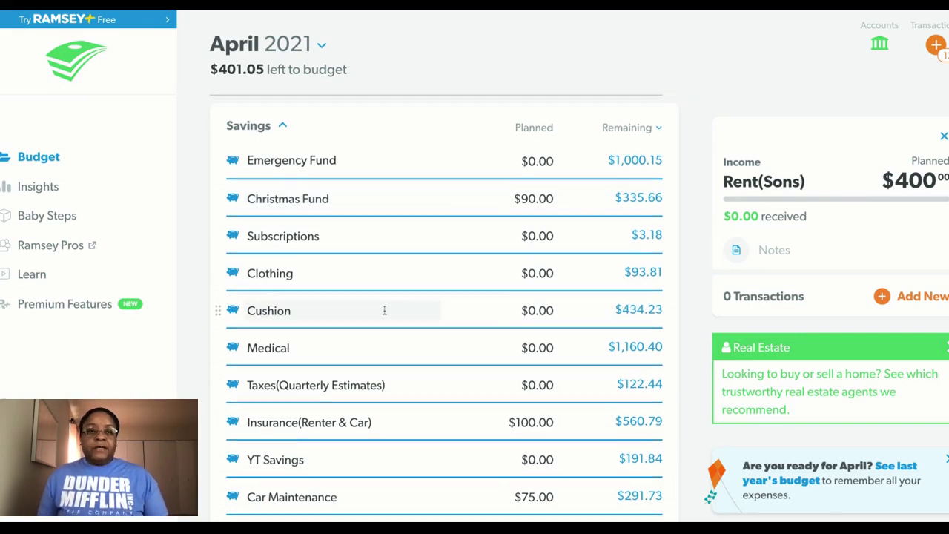
scroll(384, 309, "down", 1)
scroll(383, 310, "down", 2)
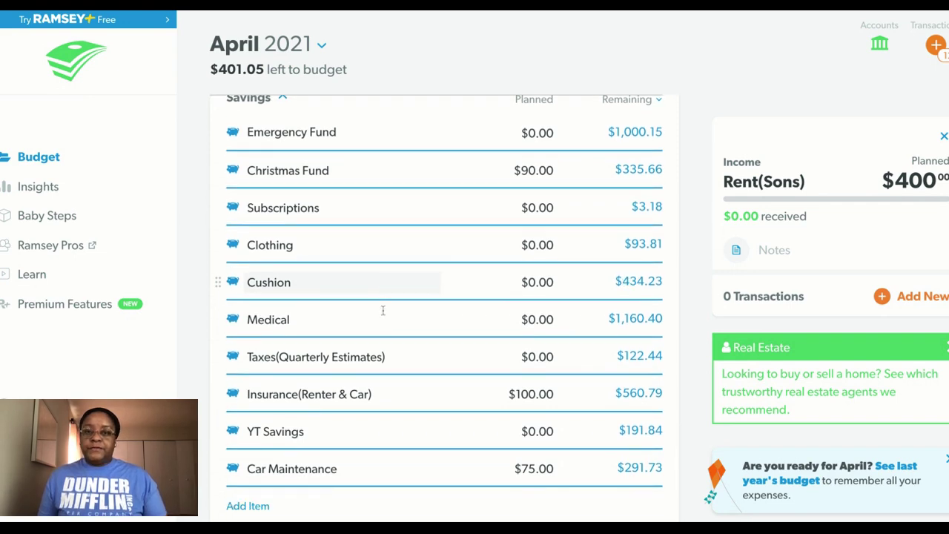
scroll(458, 341, "down", 1)
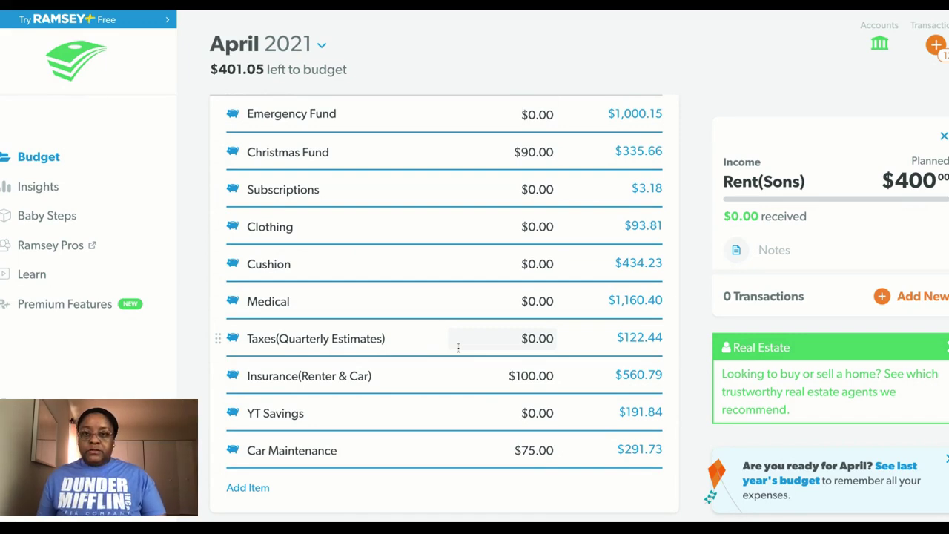
left_click(546, 304)
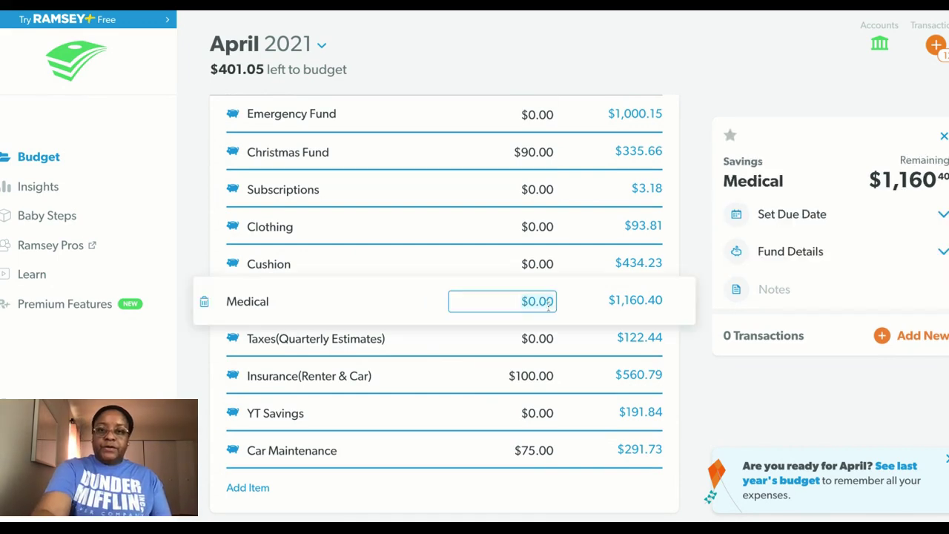
type("4")
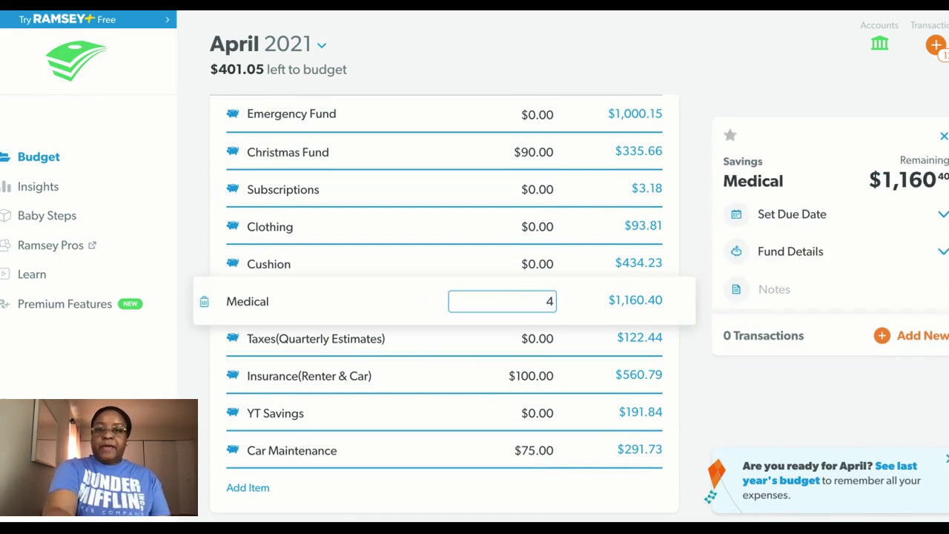
type("00")
key("Tab")
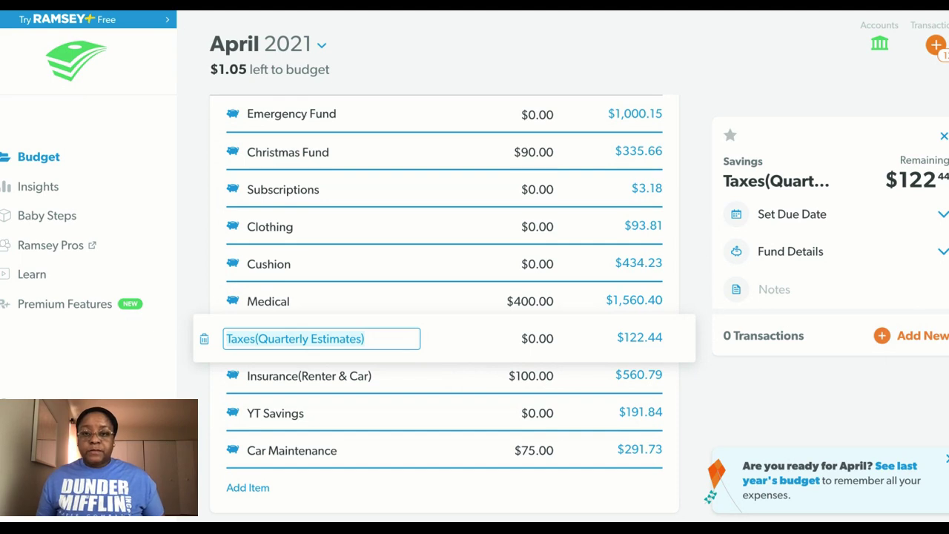
Step: Set the planned amount for the Car Maintenance savings fund to $0
left_click(545, 445)
key("BackSpace")
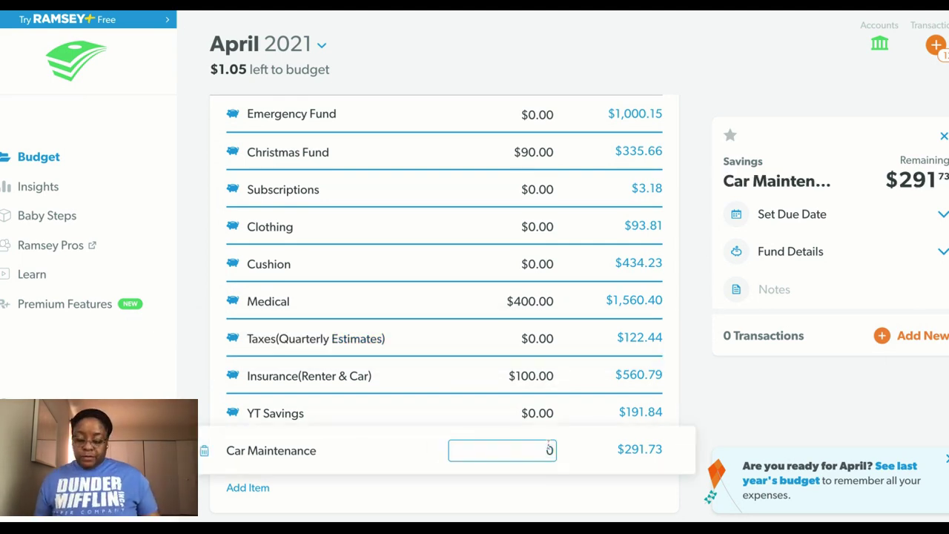
key("Tab")
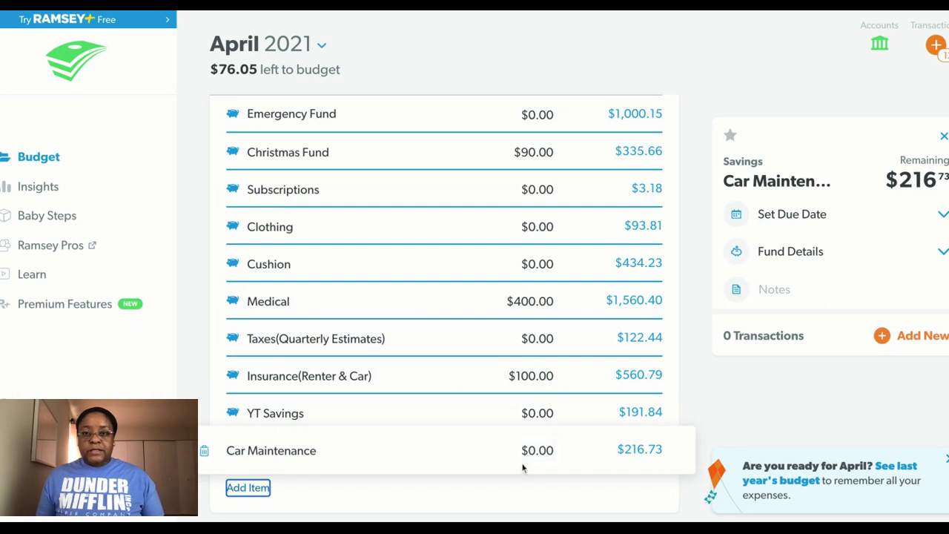
Step: Set the planned amount for Rent in the Housing group to $1,056
scroll(517, 392, "down", 1)
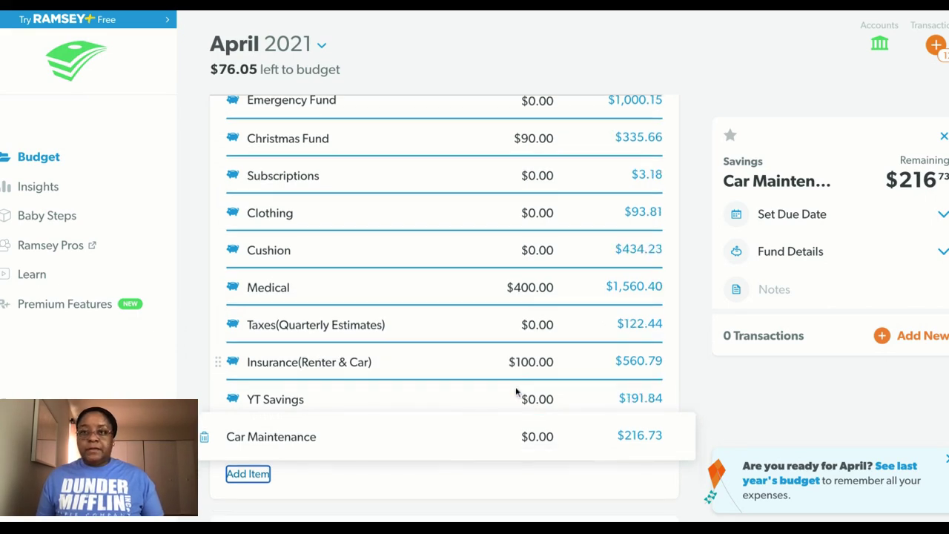
scroll(517, 391, "down", 1)
scroll(517, 391, "down", 2)
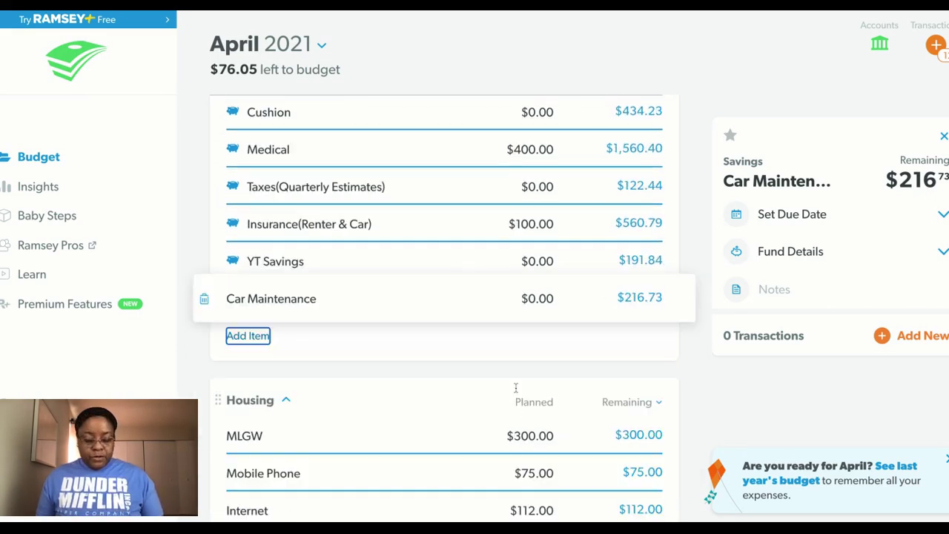
scroll(517, 391, "down", 3)
scroll(517, 391, "down", 1)
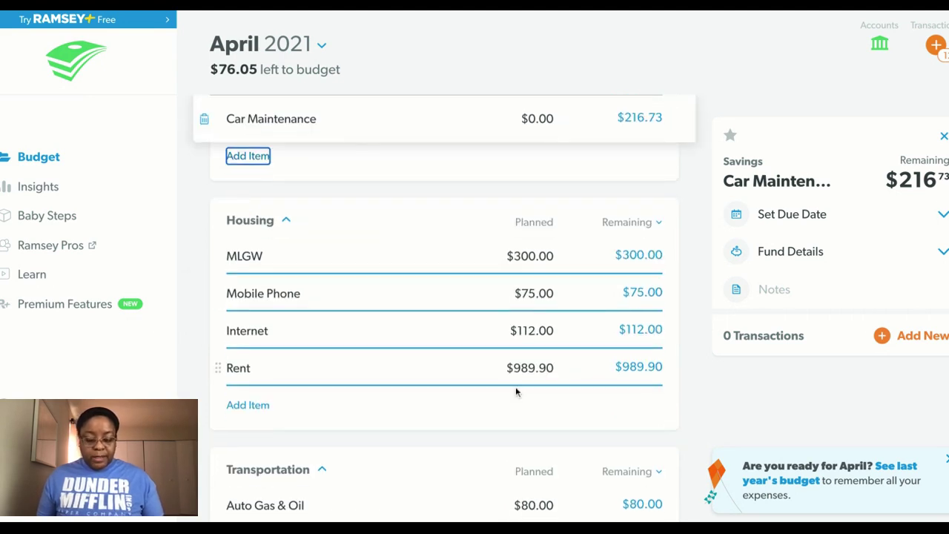
scroll(517, 392, "down", 1)
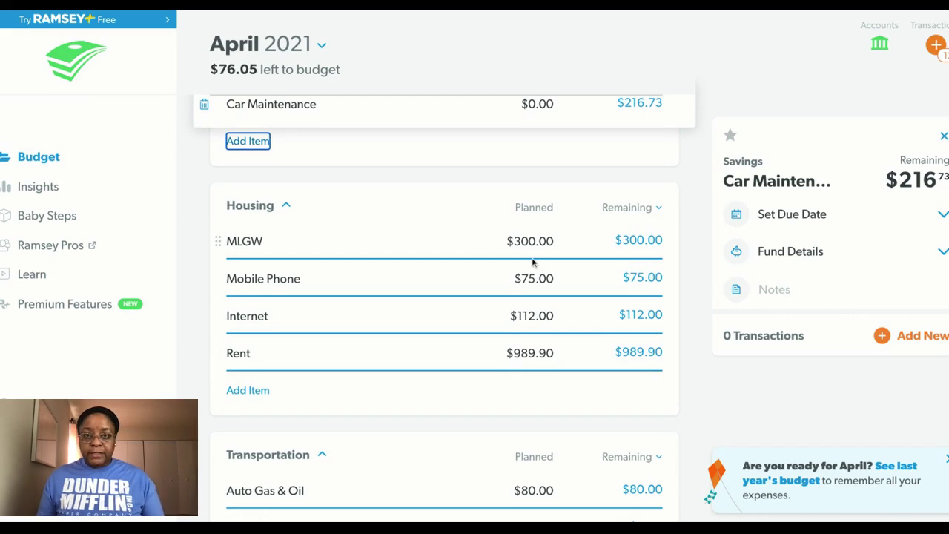
left_click(532, 356)
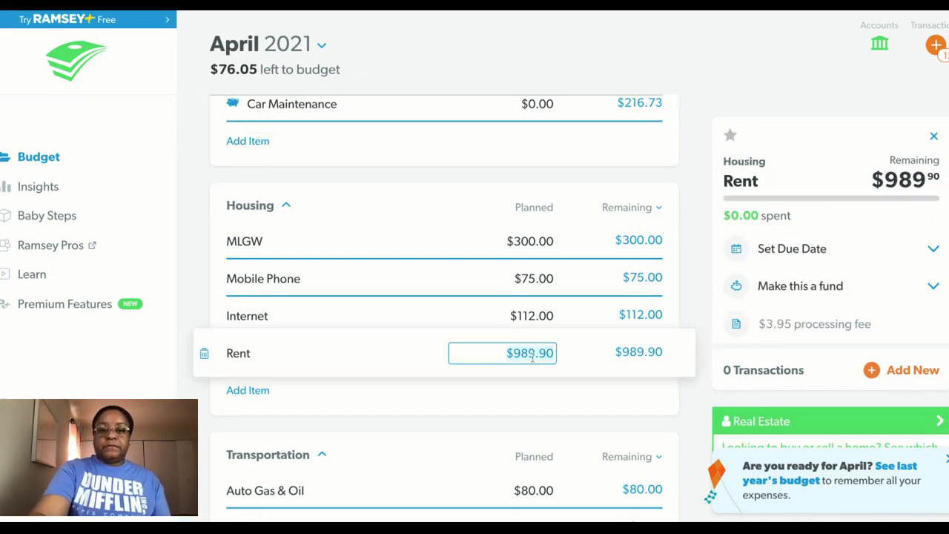
type("1056")
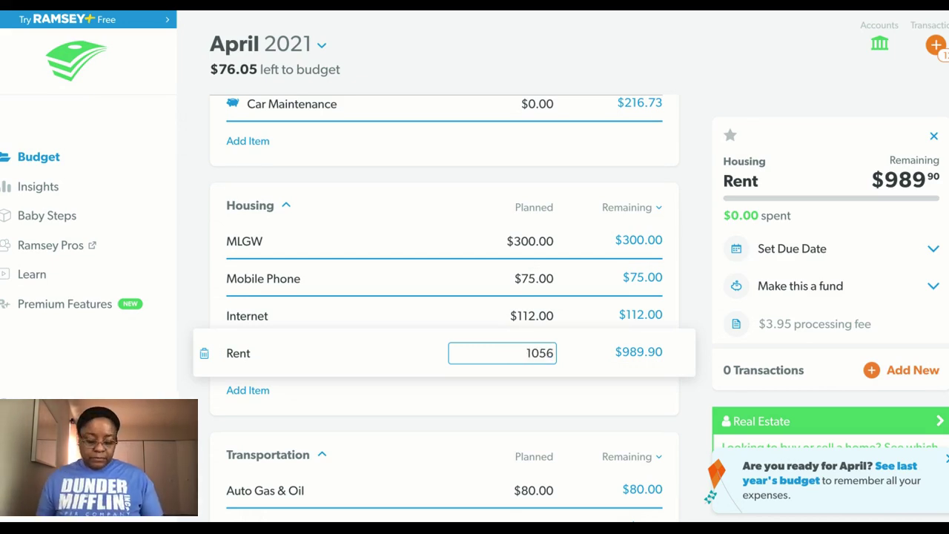
key("Tab")
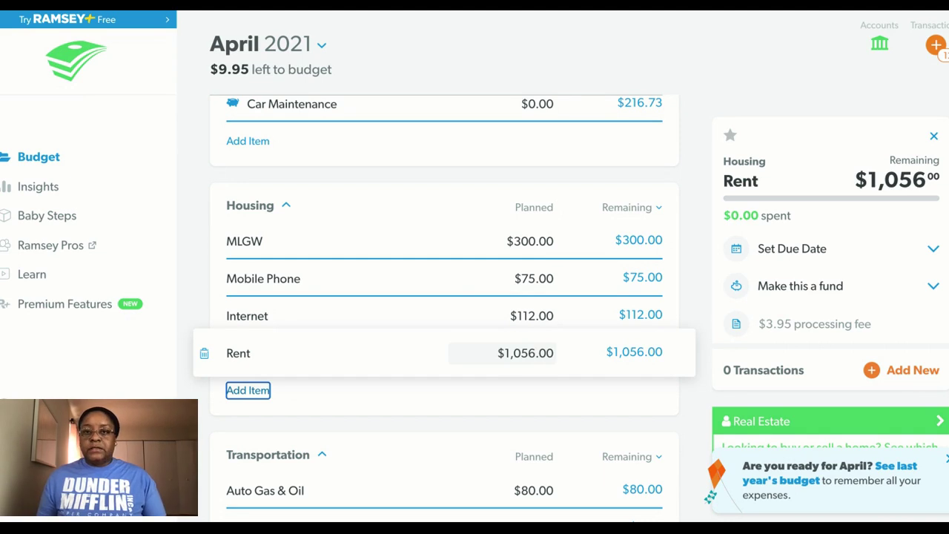
Step: Set the planned amount for MLGW in the Housing group to $275
left_click(539, 237)
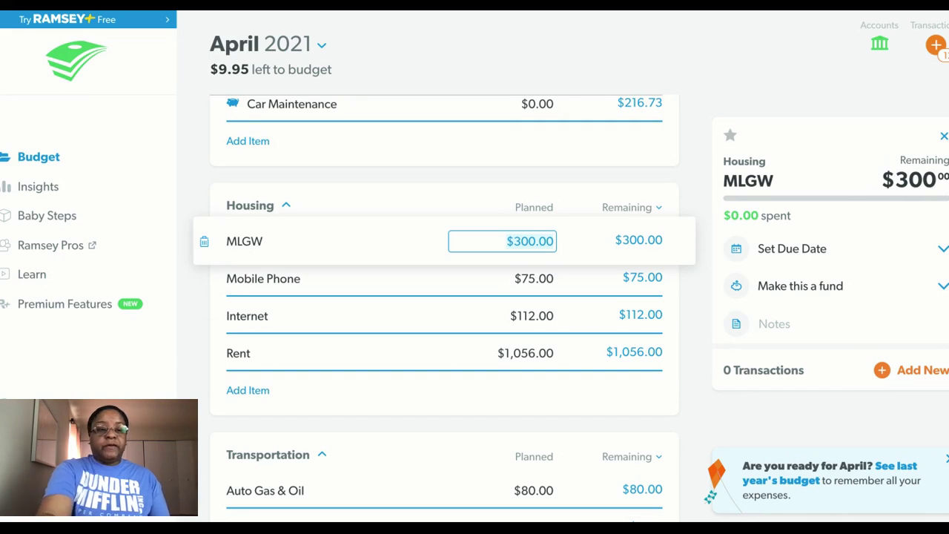
type("275")
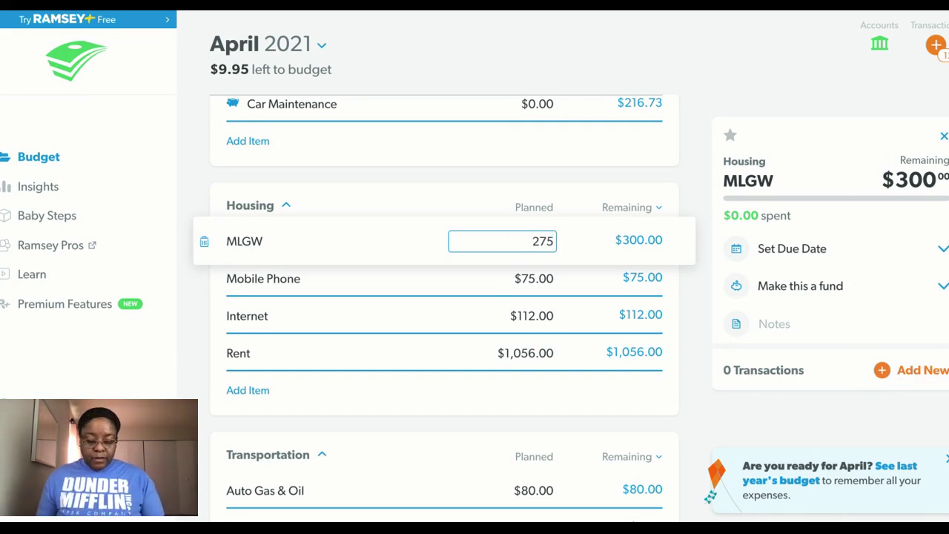
key("Tab")
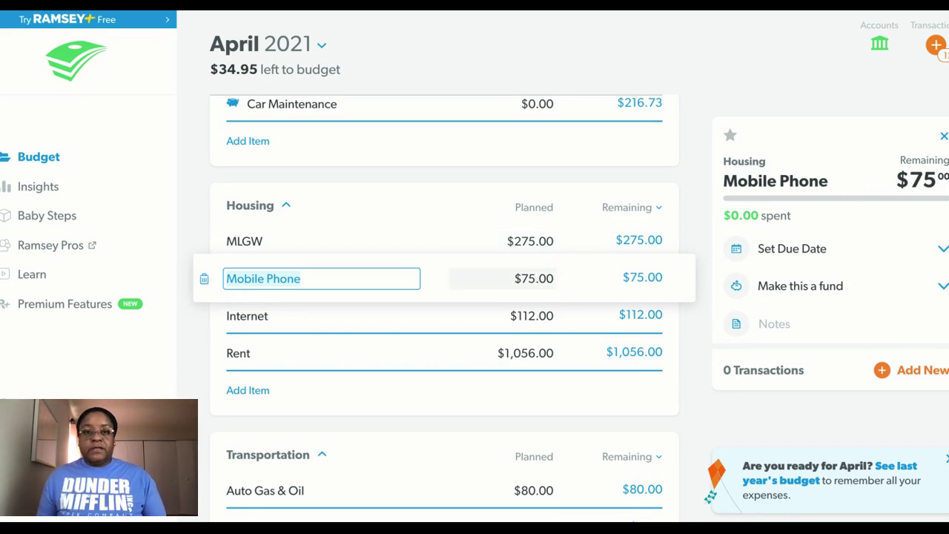
Step: Review the planned amounts for Internet, Auto Gas & Oil and the Food group
left_click(531, 311)
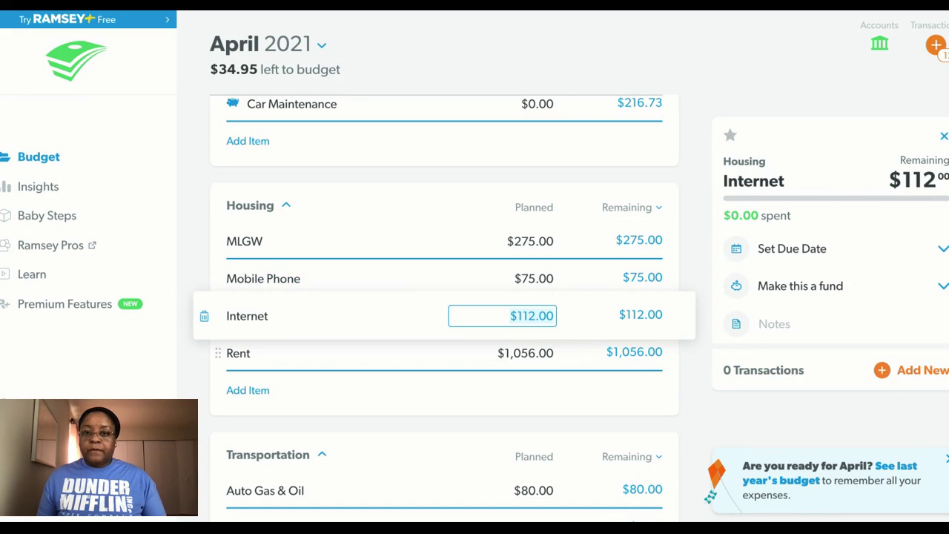
scroll(534, 374, "down", 2)
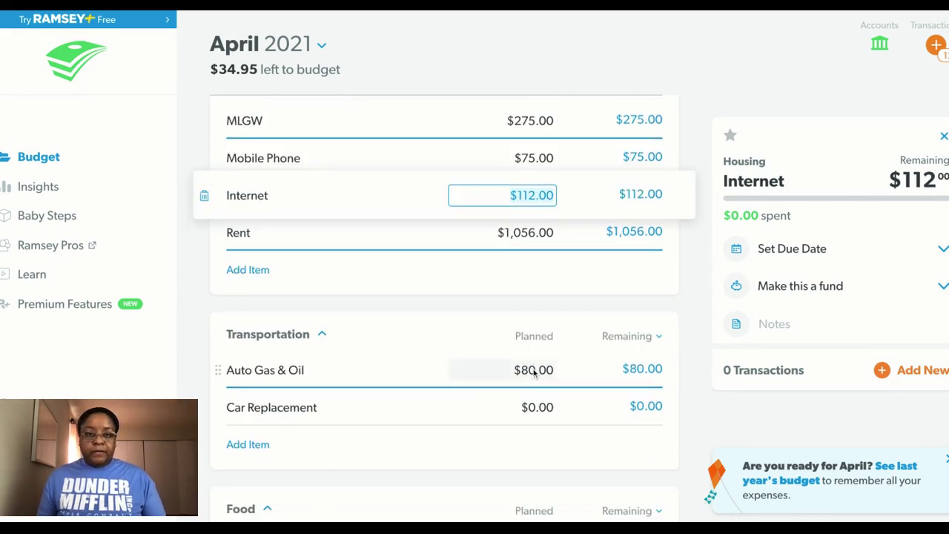
left_click(532, 371)
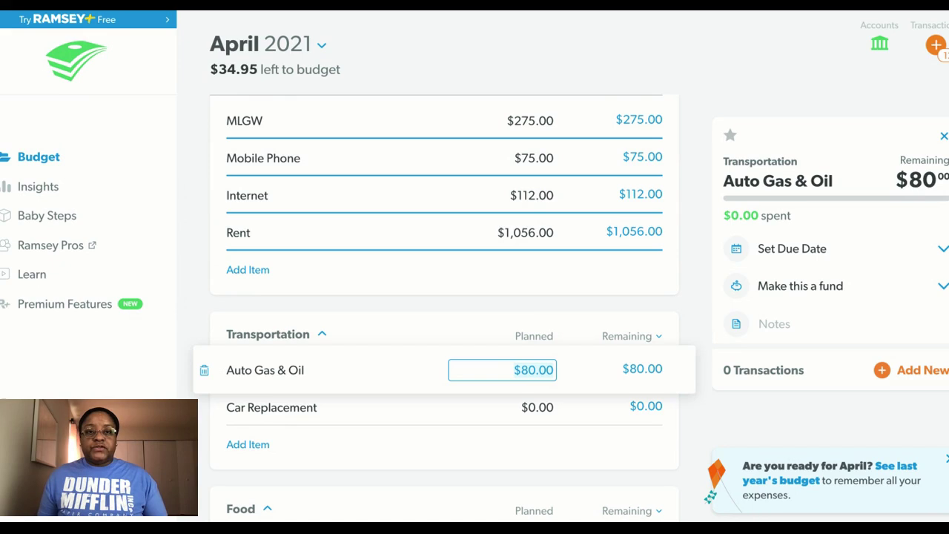
scroll(444, 296, "down", 2)
scroll(445, 308, "down", 1)
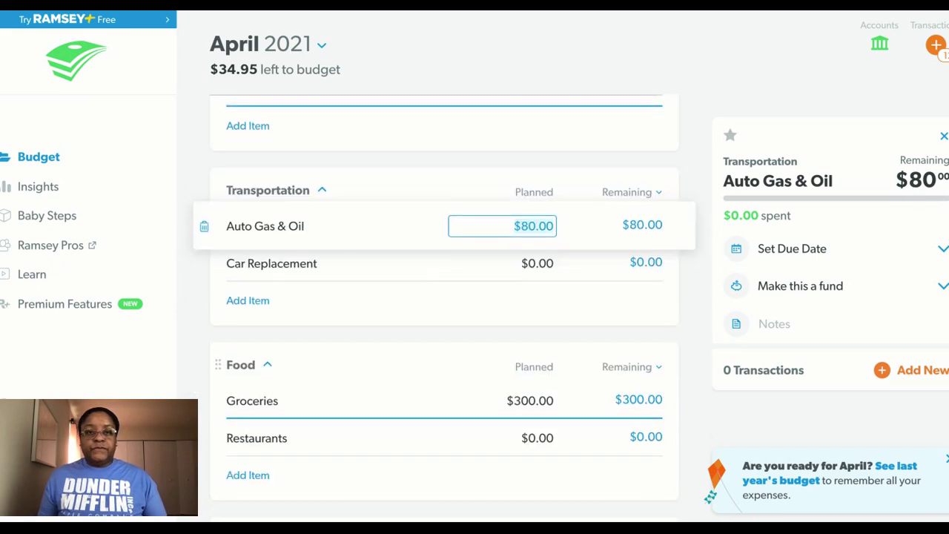
scroll(445, 307, "down", 1)
scroll(445, 307, "down", 1)
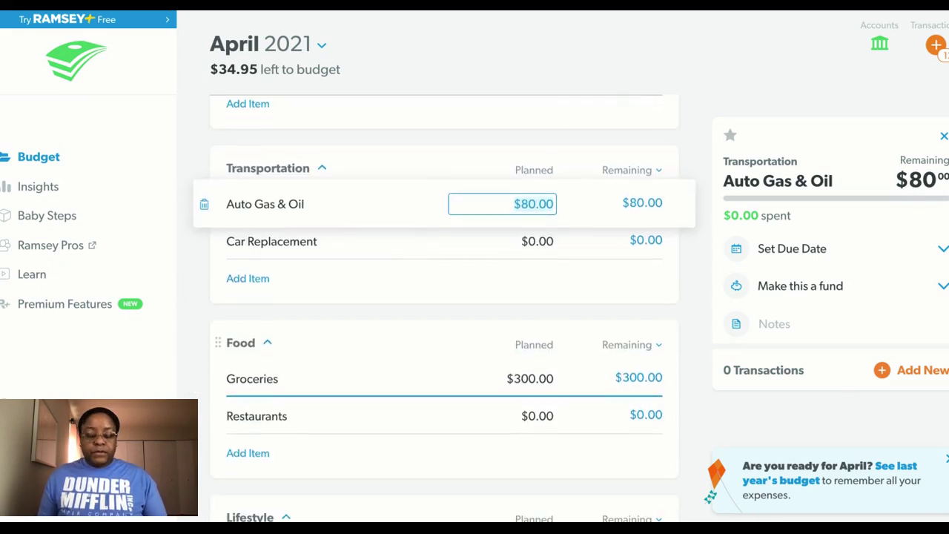
scroll(445, 307, "down", 1)
scroll(445, 307, "down", 1)
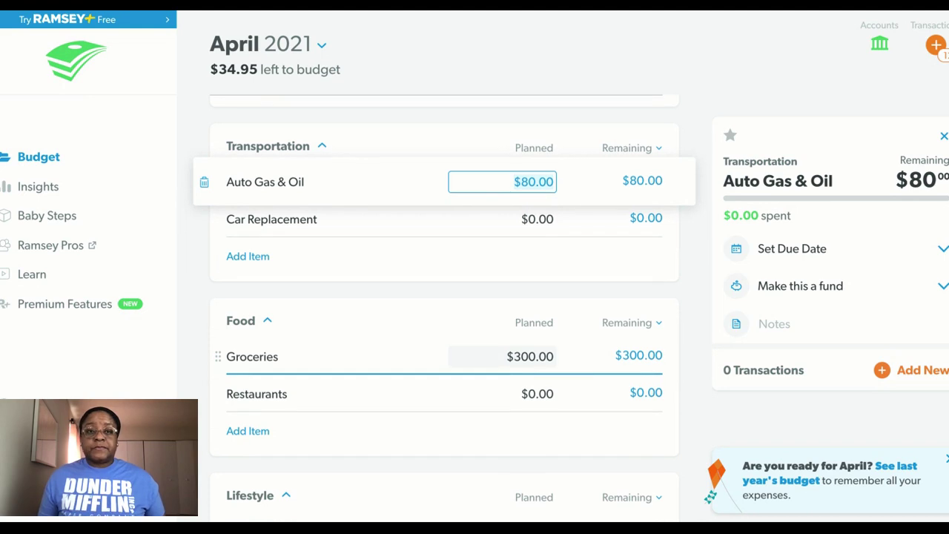
Step: Set the planned amount for Subscriptions in the Lifestyle group to $3
scroll(445, 307, "down", 3)
scroll(444, 307, "down", 1)
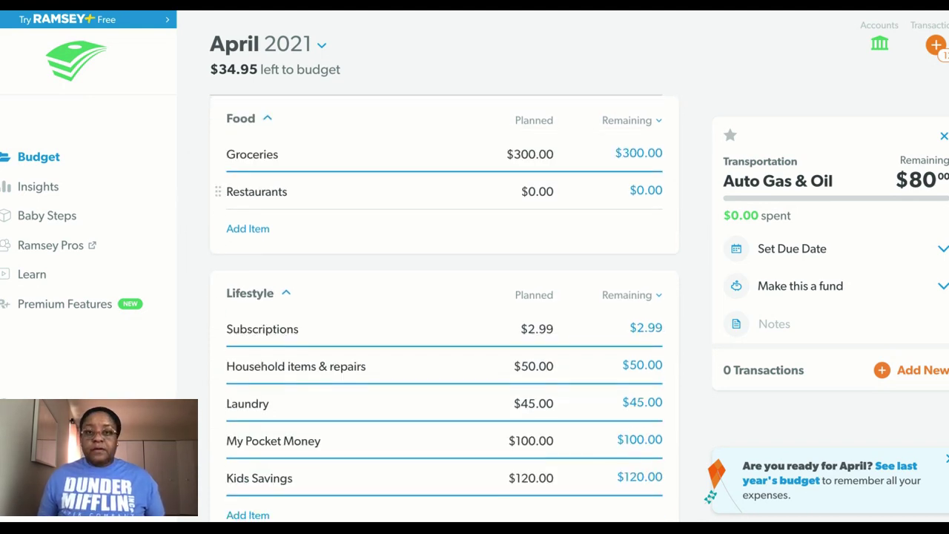
scroll(519, 364, "down", 1)
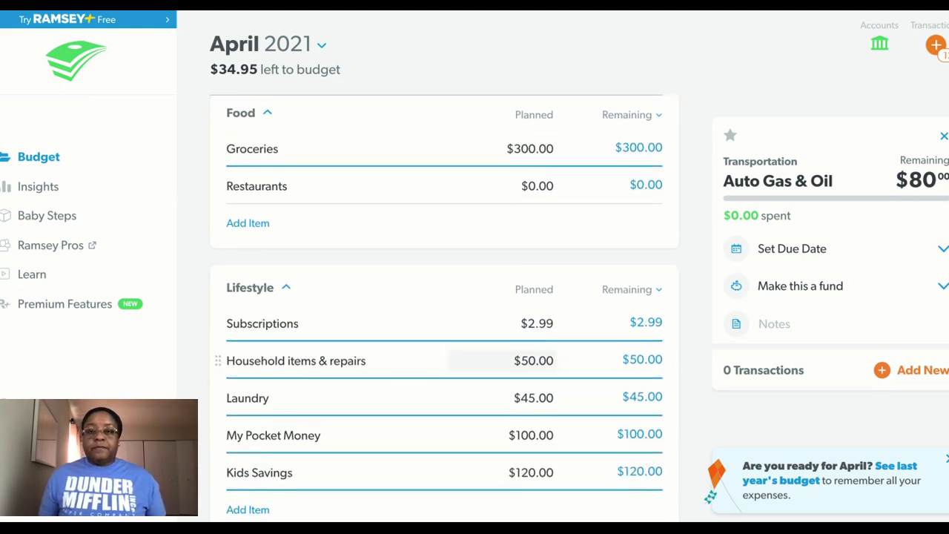
left_click(533, 334)
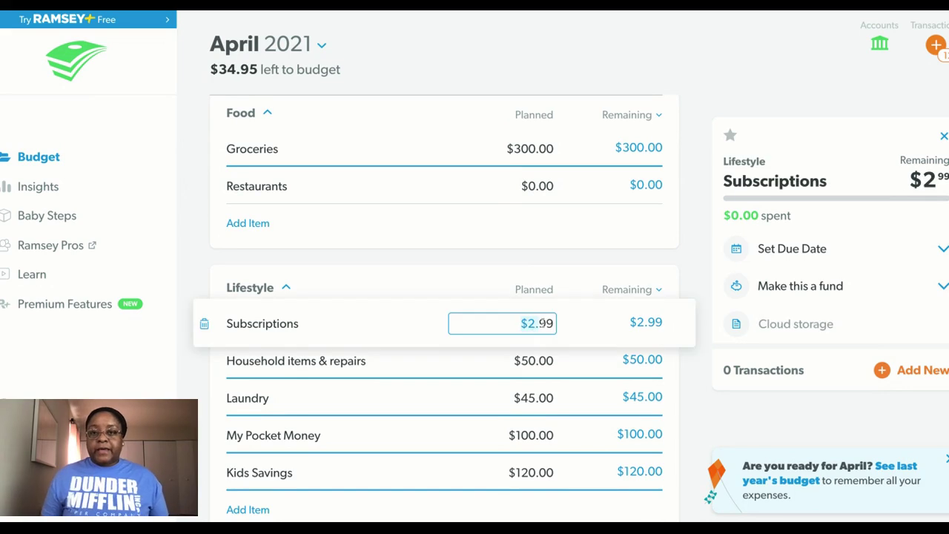
double_click(551, 324)
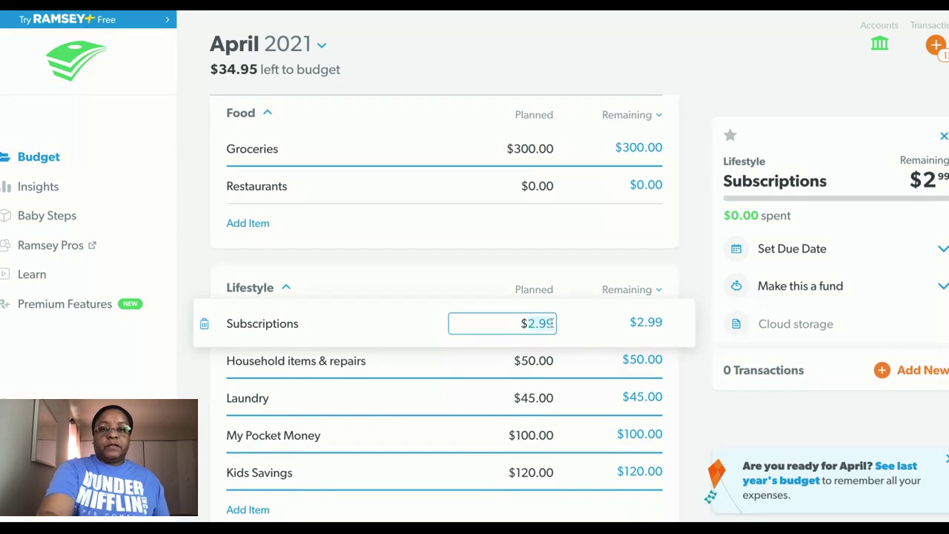
type("3")
key("Tab")
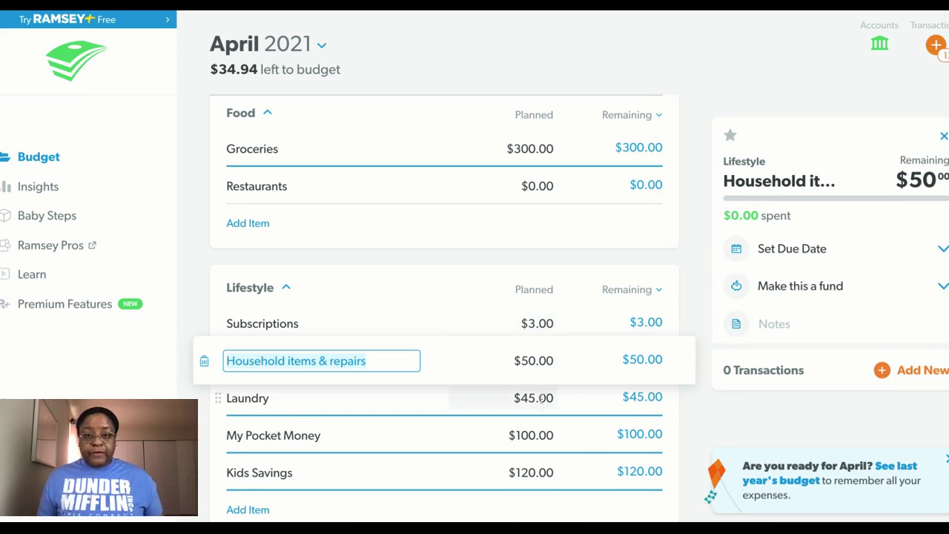
Step: Review the planned amounts for Laundry, My Pocket Money and Kids Savings in the Lifestyle group
left_click(542, 398)
scroll(561, 389, "down", 1)
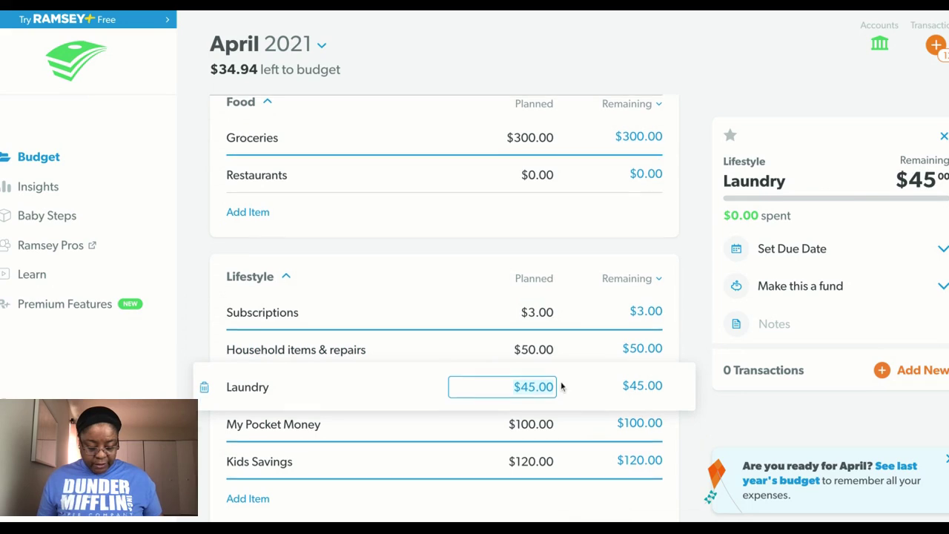
scroll(561, 386, "down", 1)
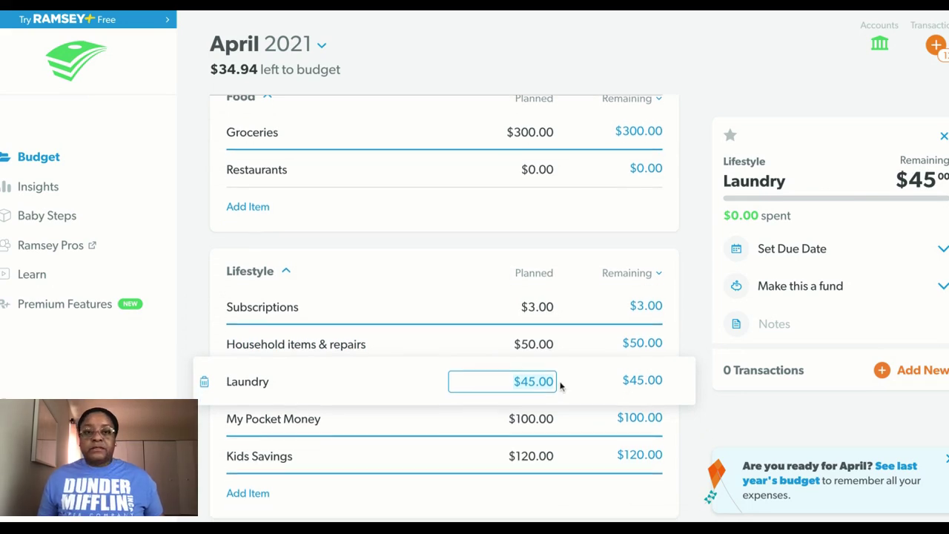
left_click(534, 418)
scroll(582, 379, "down", 1)
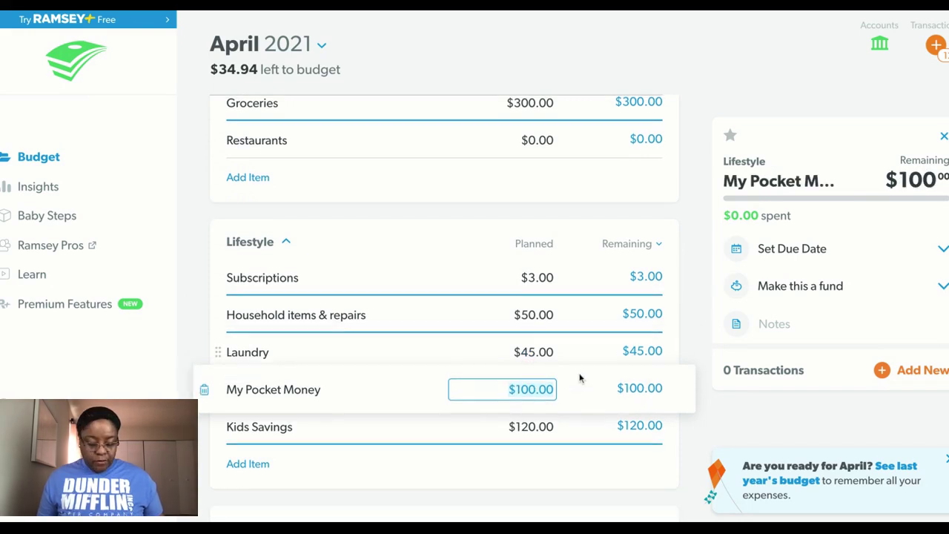
scroll(580, 378, "down", 3)
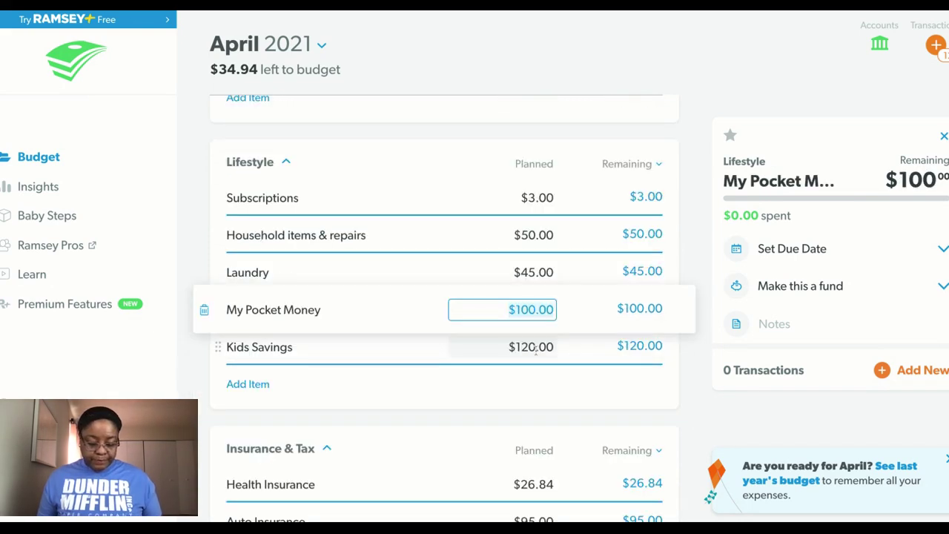
left_click(535, 348)
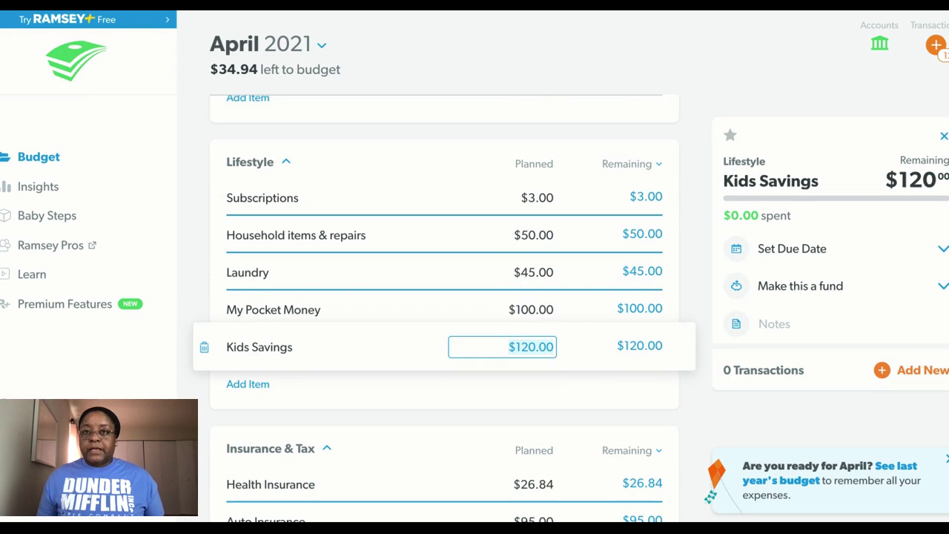
scroll(444, 309, "down", 1)
scroll(444, 309, "down", 1)
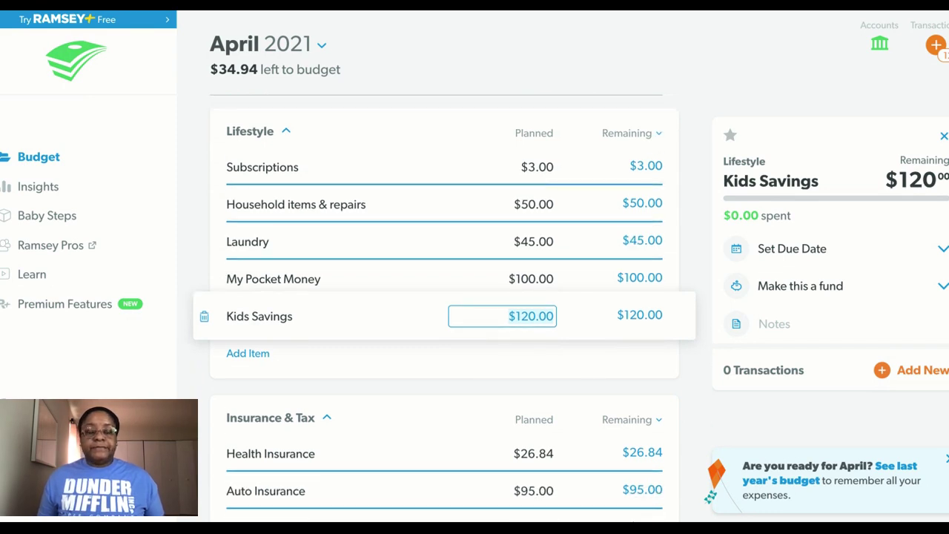
Step: Set the planned amount for Health Insurance in the Insurance & Tax group to $28
scroll(445, 308, "down", 1)
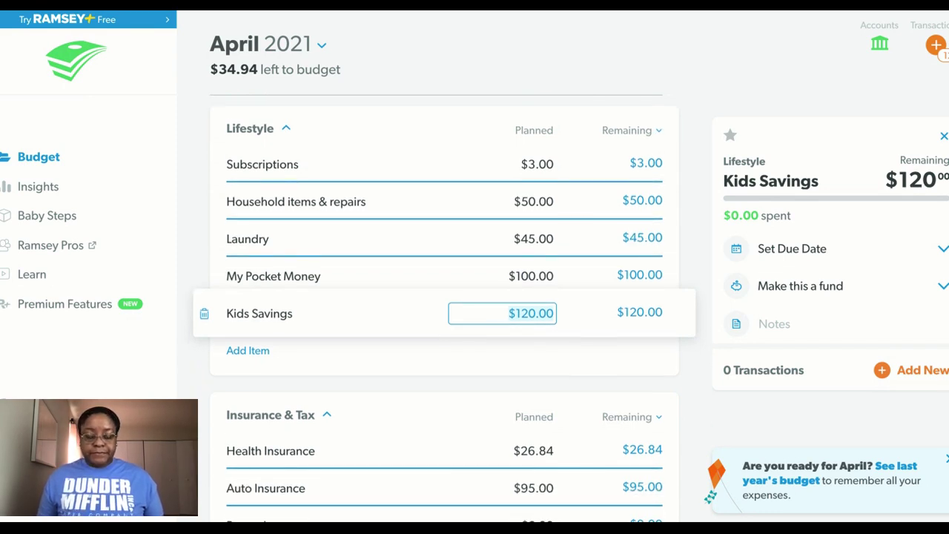
scroll(444, 309, "down", 3)
scroll(444, 364, "down", 1)
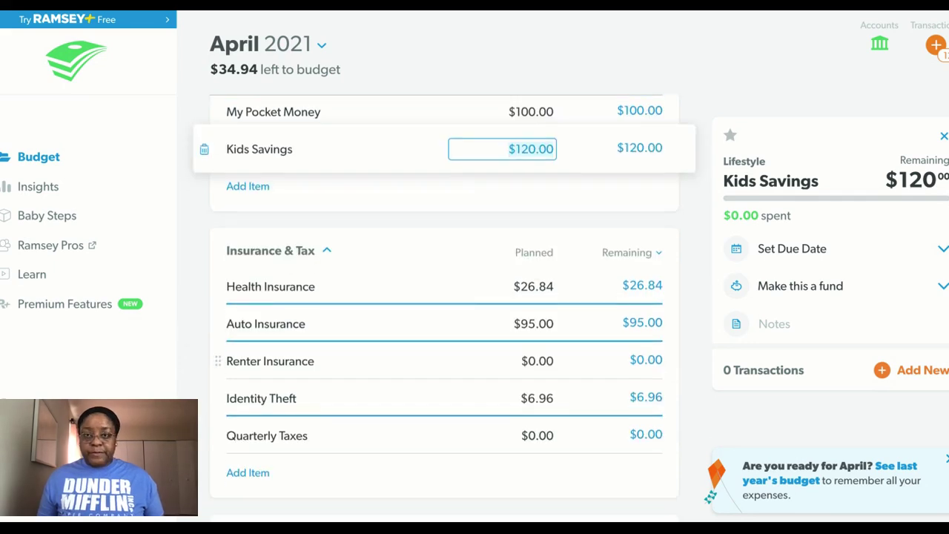
left_click(540, 289)
type("2")
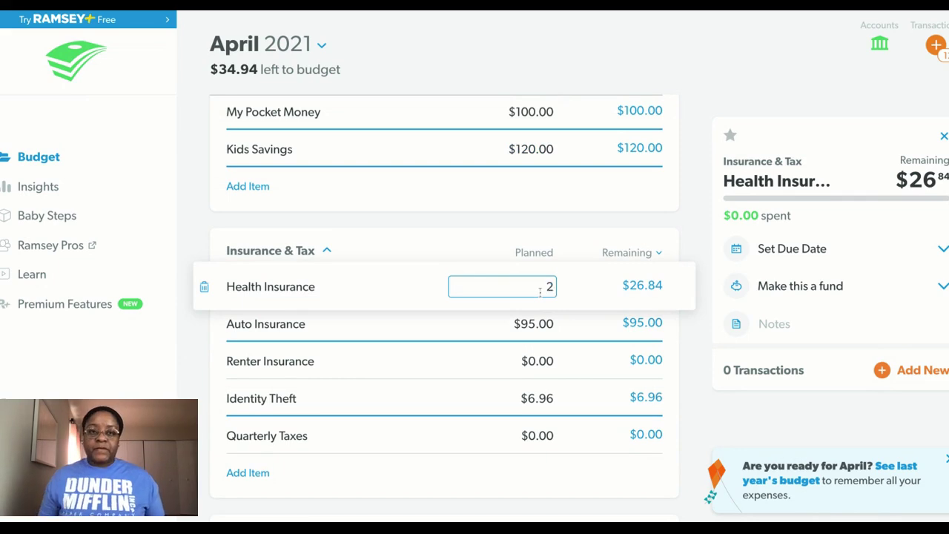
type("8")
key("Tab")
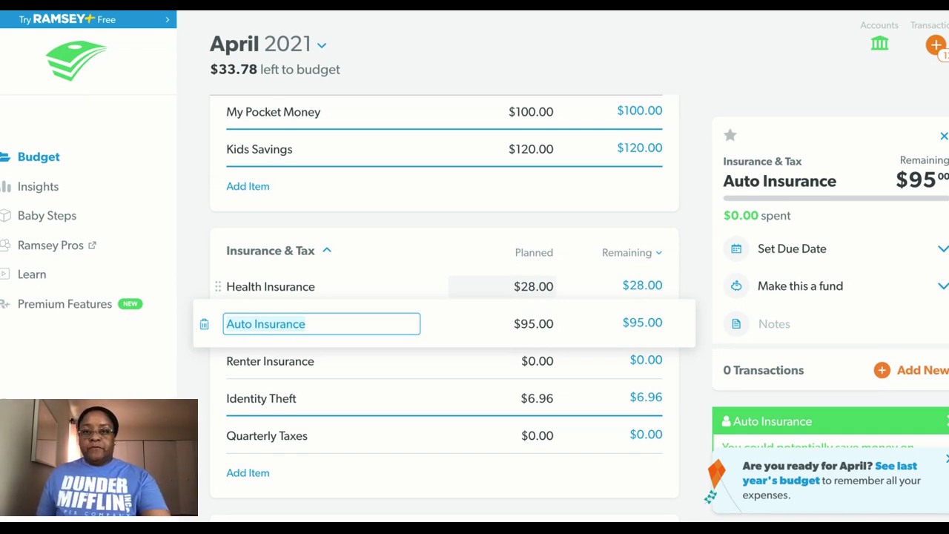
Step: Set the planned amount for Identity Theft in the Insurance & Tax group to $7
key("Tab")
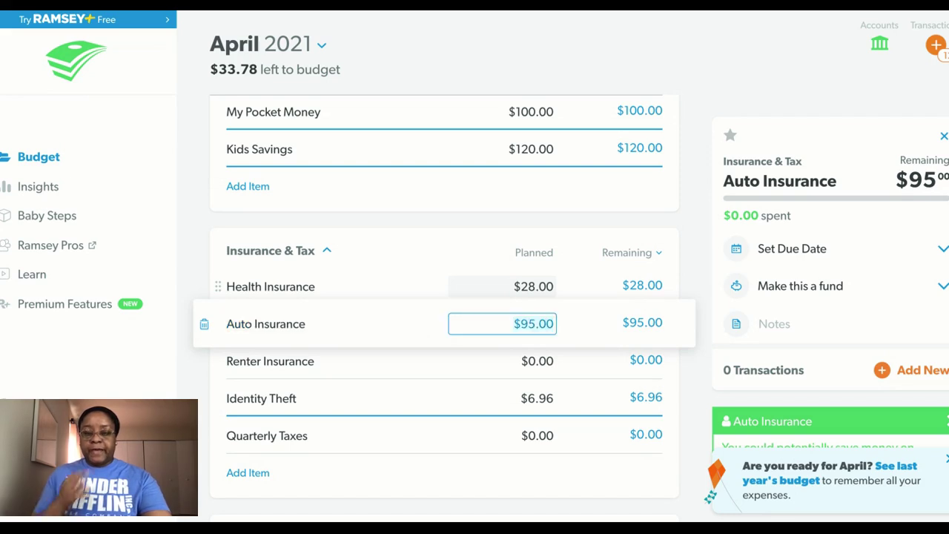
key("Tab")
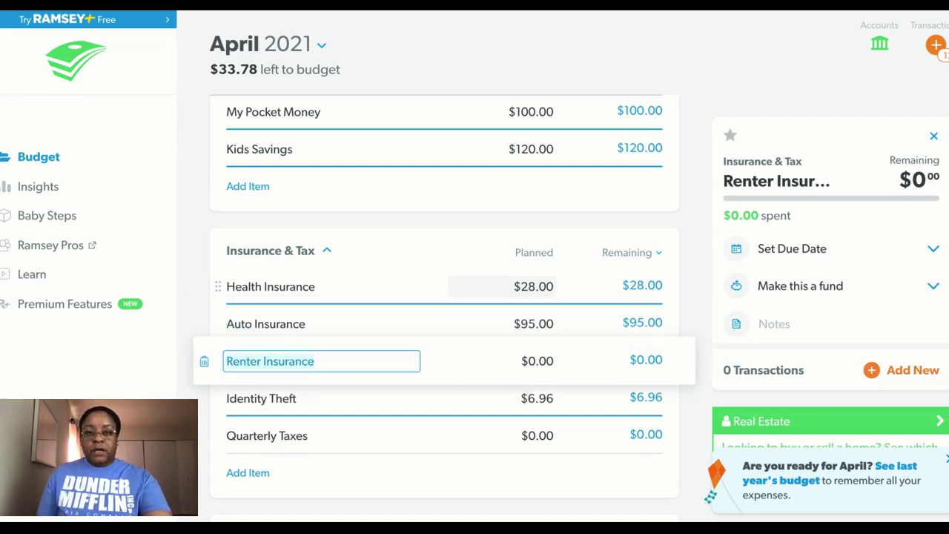
key("Tab")
key("Tab")
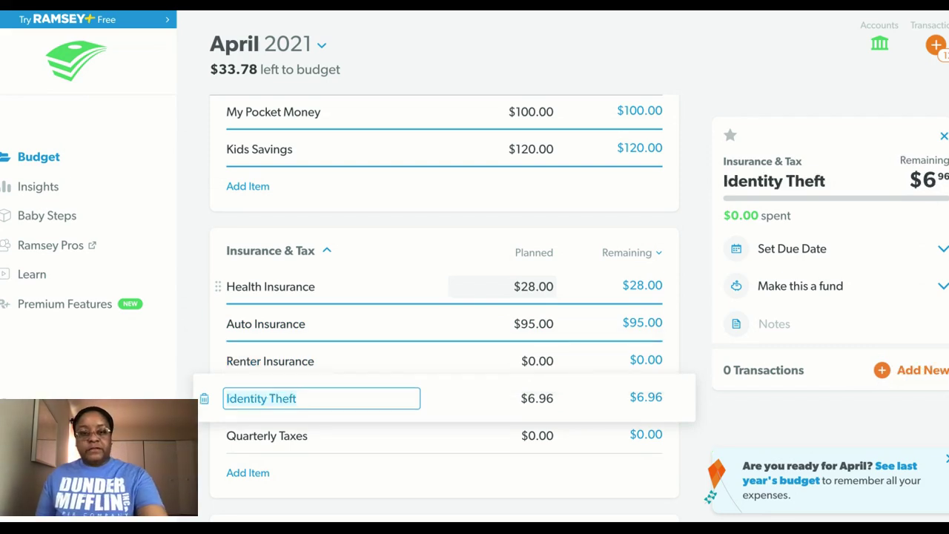
key("Tab")
type("7")
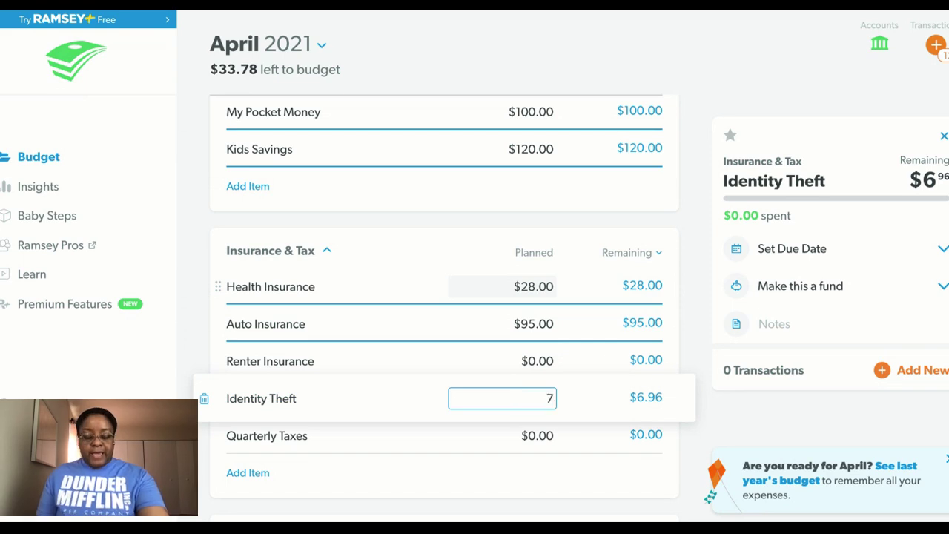
key("Tab")
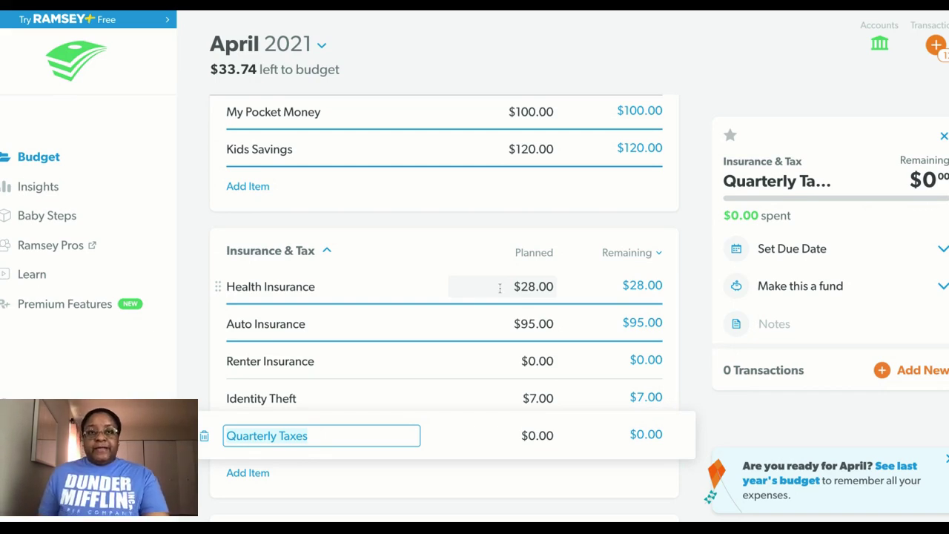
Step: Set the planned amount for Student Loans in the Debt group to $2,868.92 and close the item's details
scroll(501, 304, "down", 1)
scroll(502, 322, "down", 1)
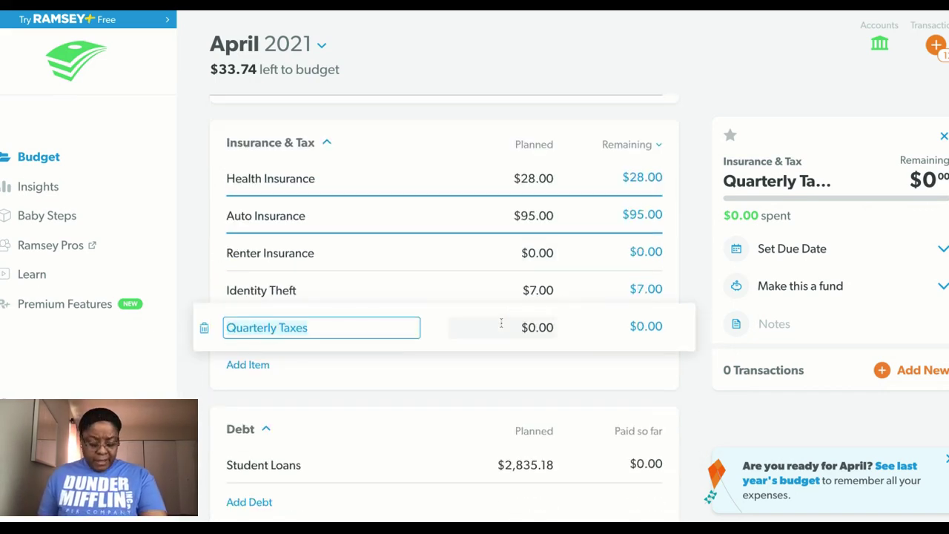
scroll(501, 323, "down", 2)
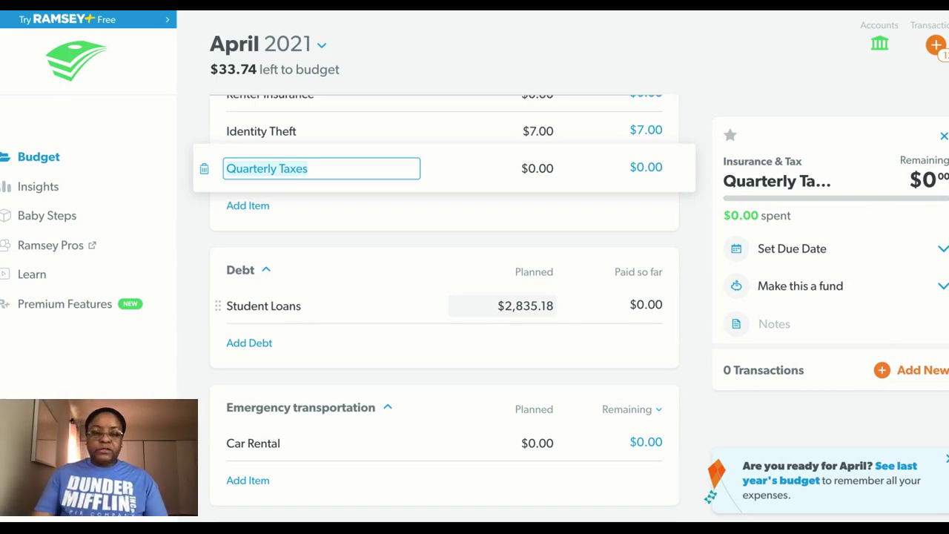
left_click(525, 305)
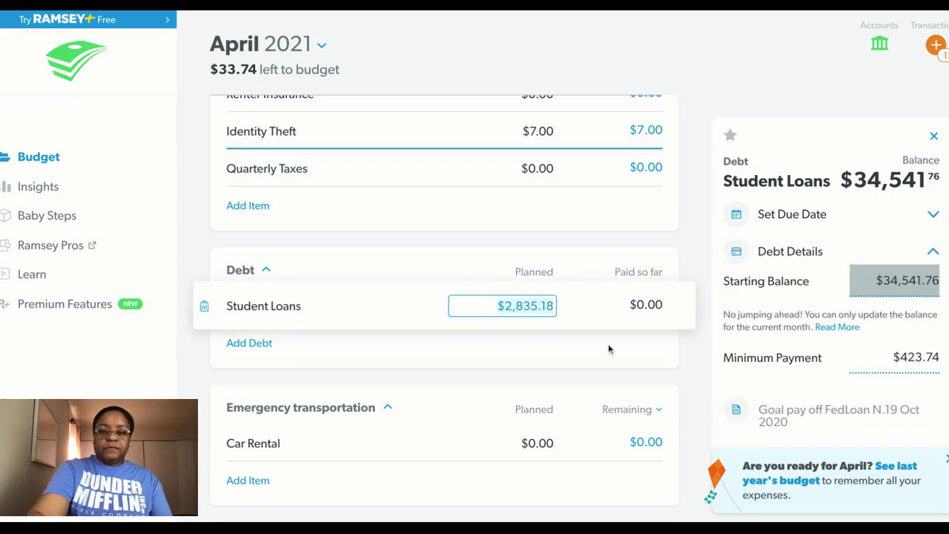
type("2,")
type("86")
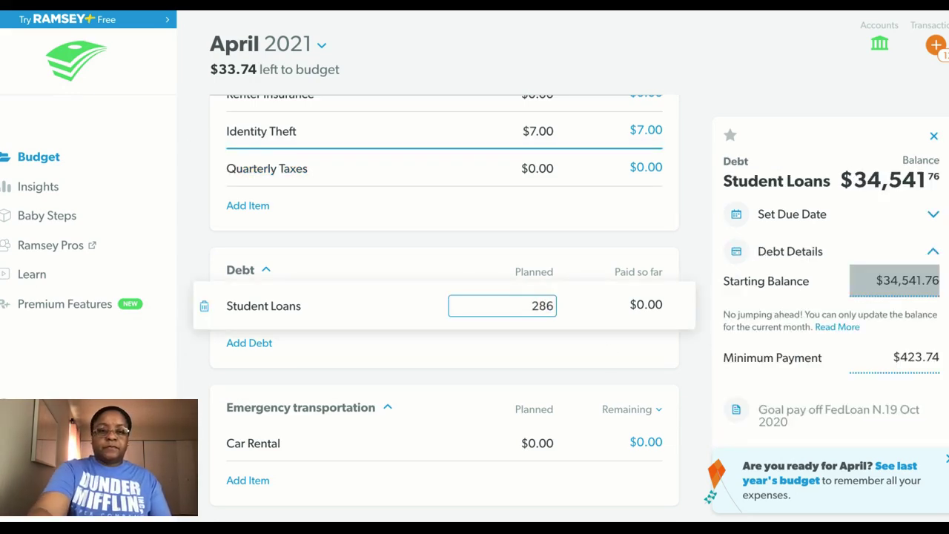
type("8.9")
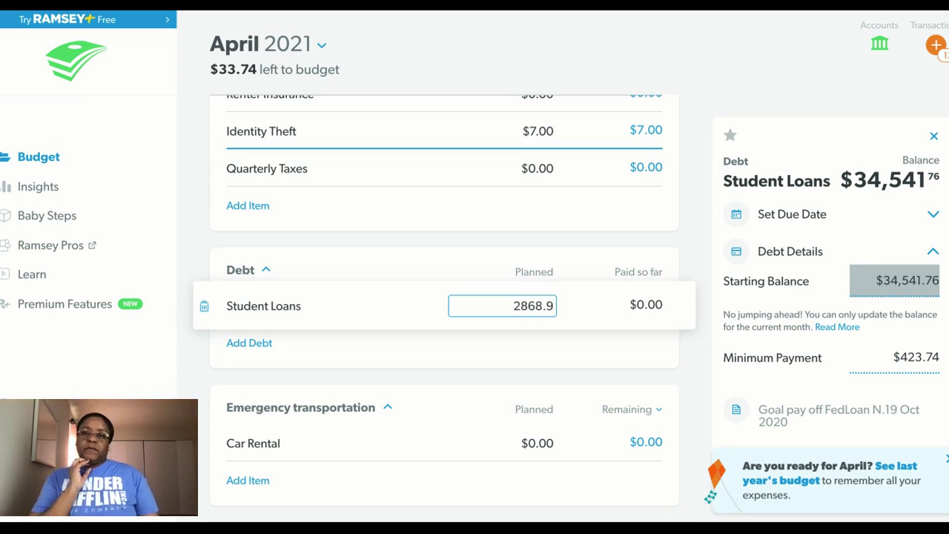
type("2")
key("Tab")
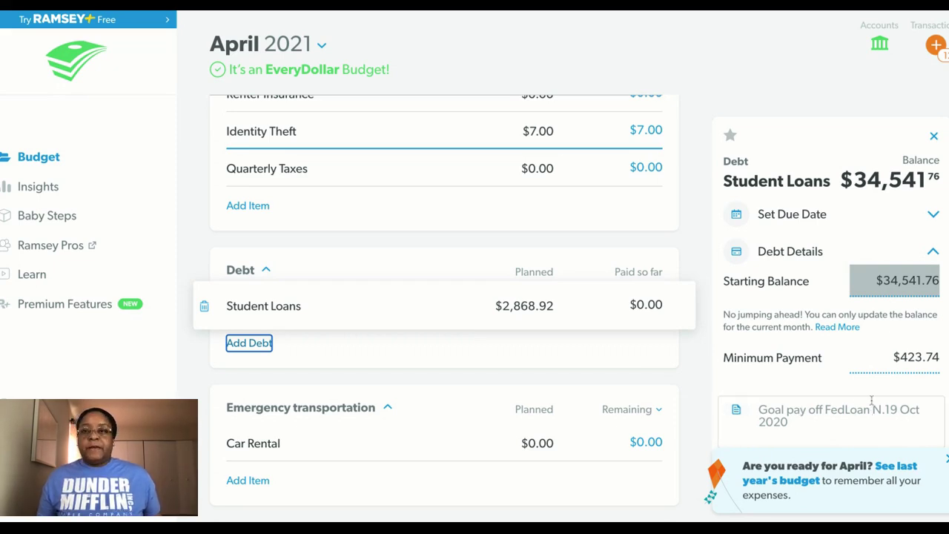
left_click(933, 137)
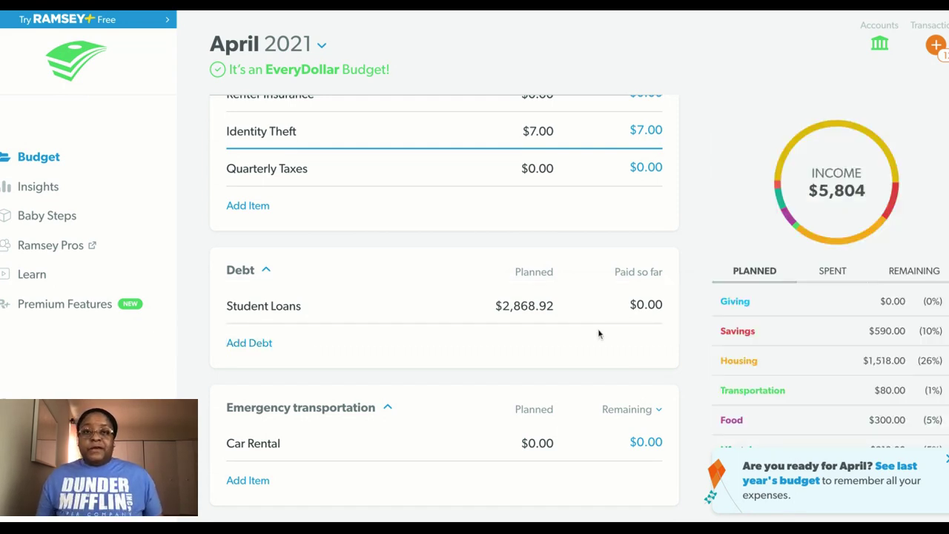
Step: Review the April 2021 budget groups from Debt back up to Savings and Income
scroll(571, 326, "down", 1)
scroll(553, 319, "up", 5)
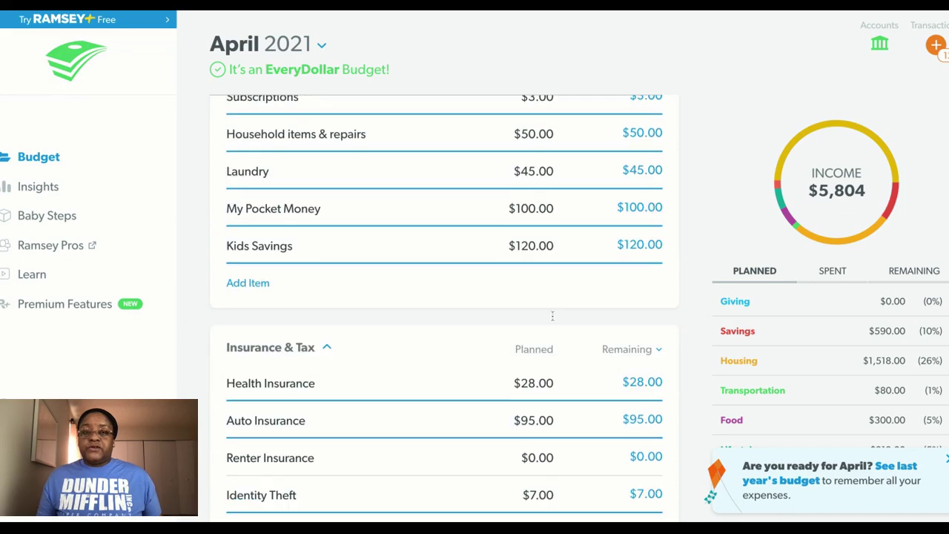
scroll(553, 317, "up", 4)
scroll(555, 320, "up", 5)
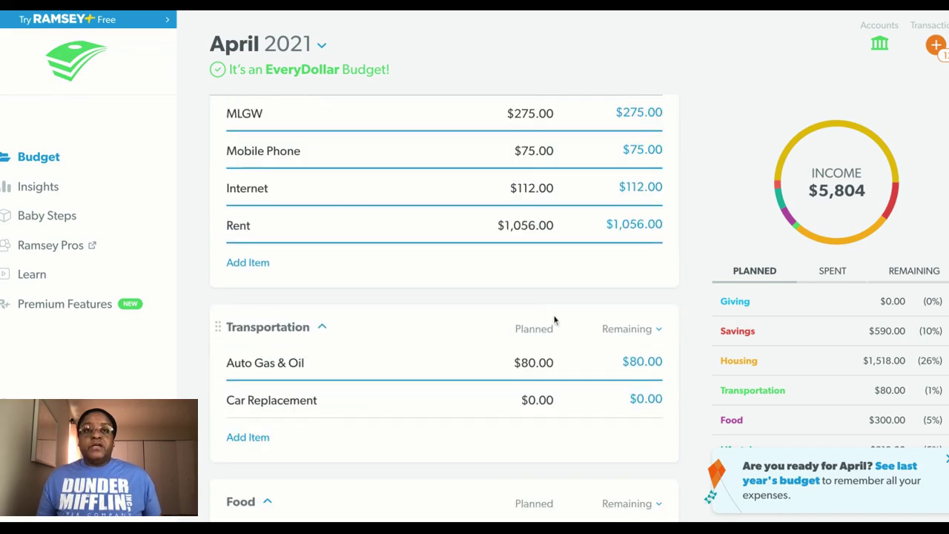
scroll(553, 319, "up", 3)
scroll(554, 319, "up", 3)
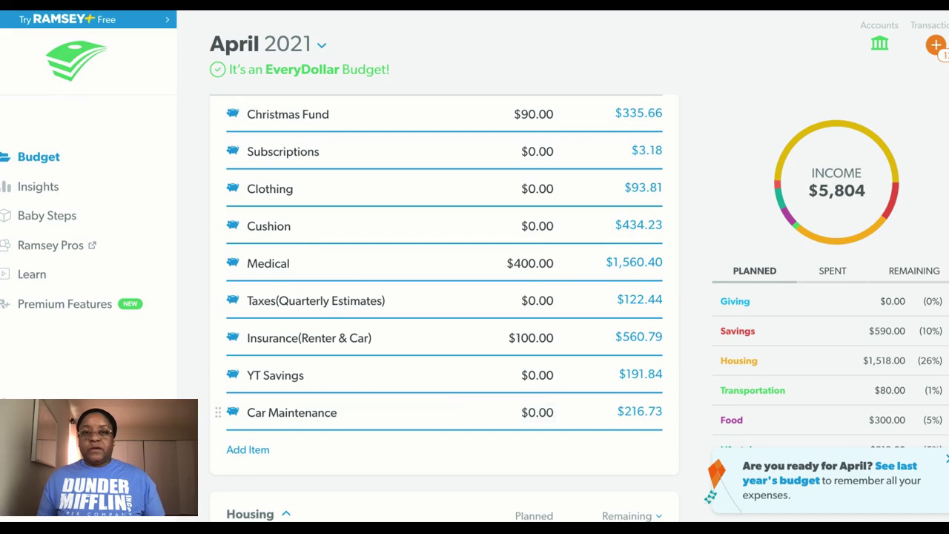
scroll(504, 398, "down", 1)
scroll(505, 401, "up", 3)
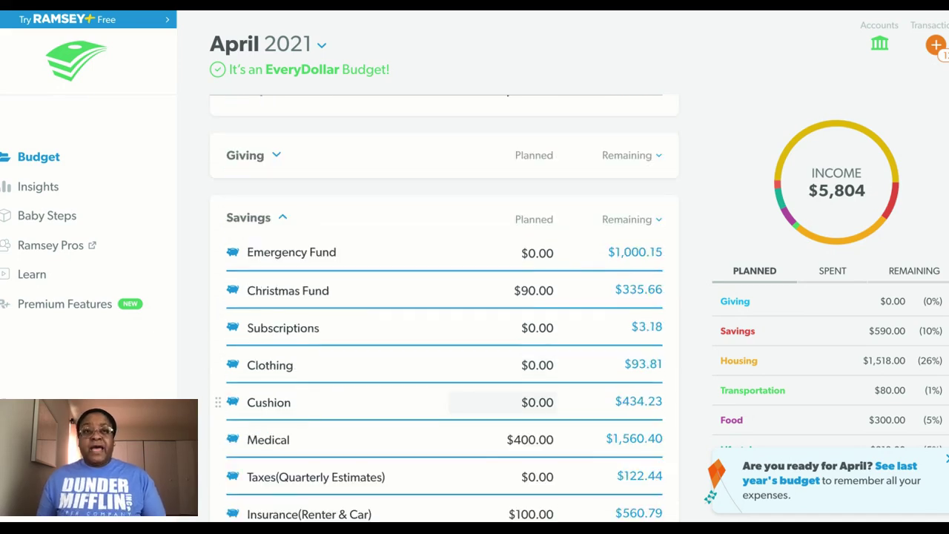
scroll(504, 404, "up", 2)
scroll(445, 309, "up", 1)
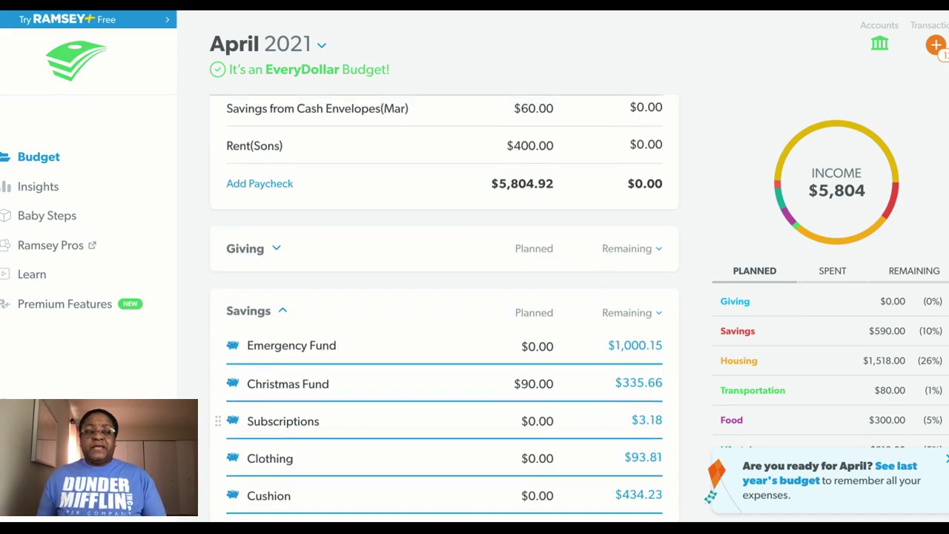
scroll(445, 308, "up", 1)
scroll(445, 308, "up", 2)
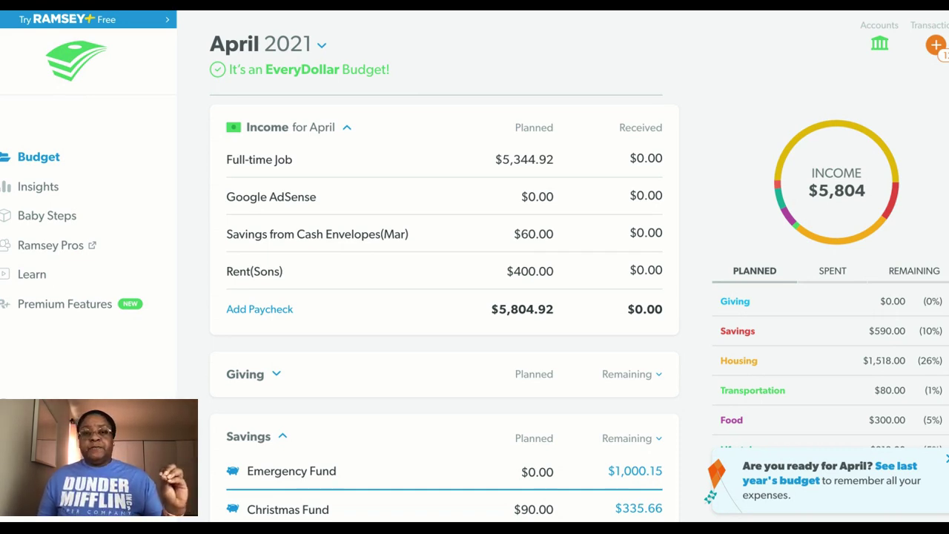
scroll(445, 307, "down", 1)
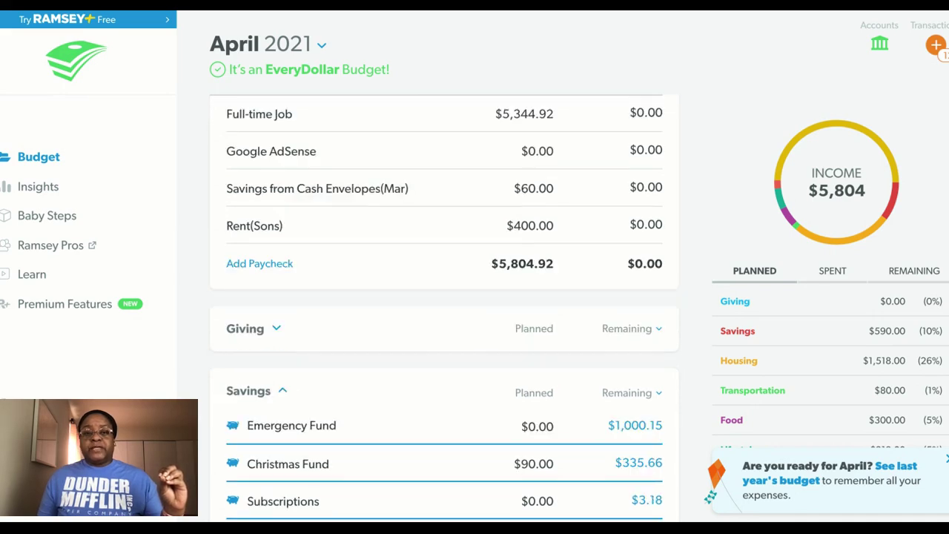
scroll(445, 409, "down", 2)
scroll(445, 395, "down", 2)
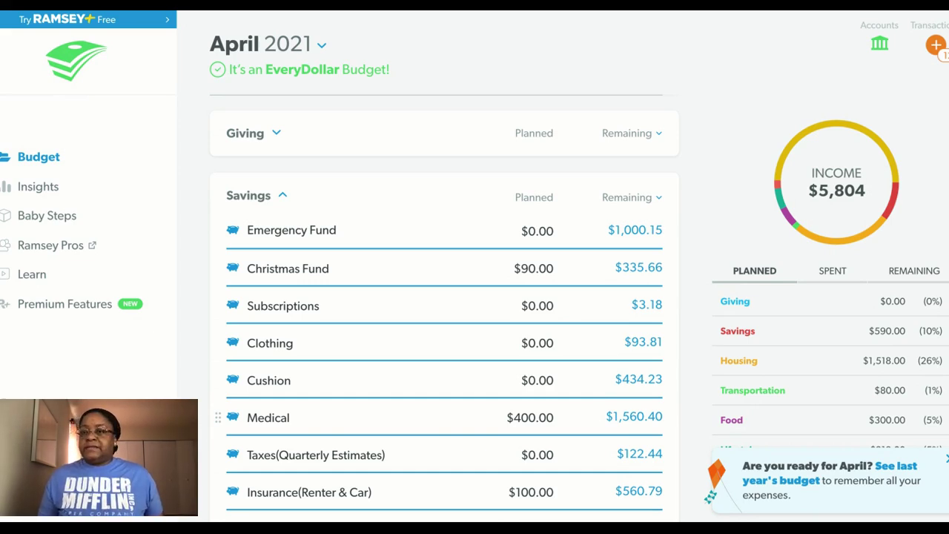
scroll(620, 415, "up", 1)
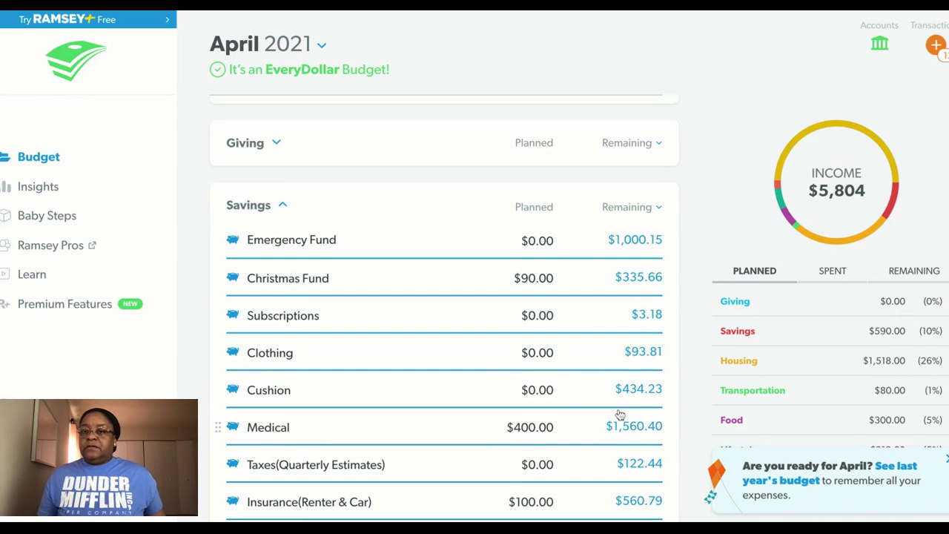
scroll(620, 414, "up", 5)
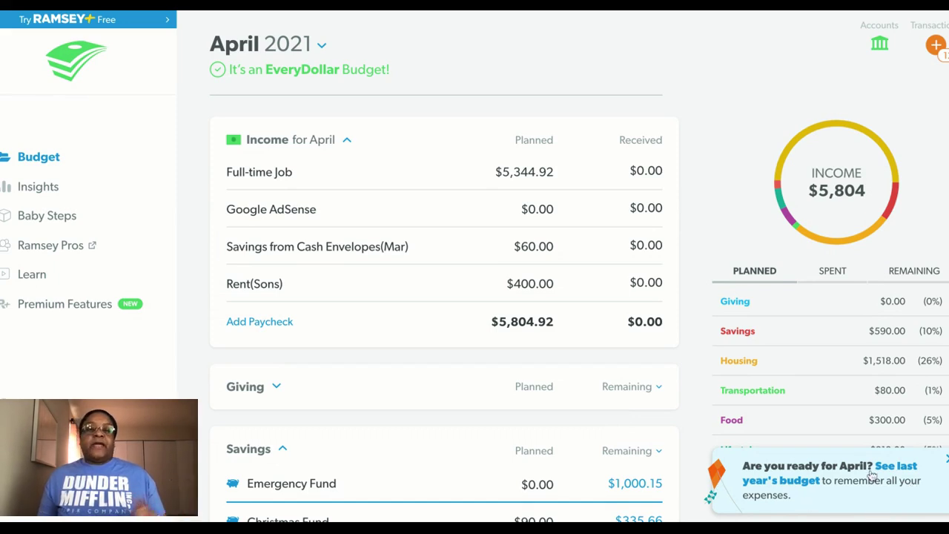
Step: Open last year's April 2020 budget and examine its Income, Savings and Housing amounts for comparison
left_click(897, 477)
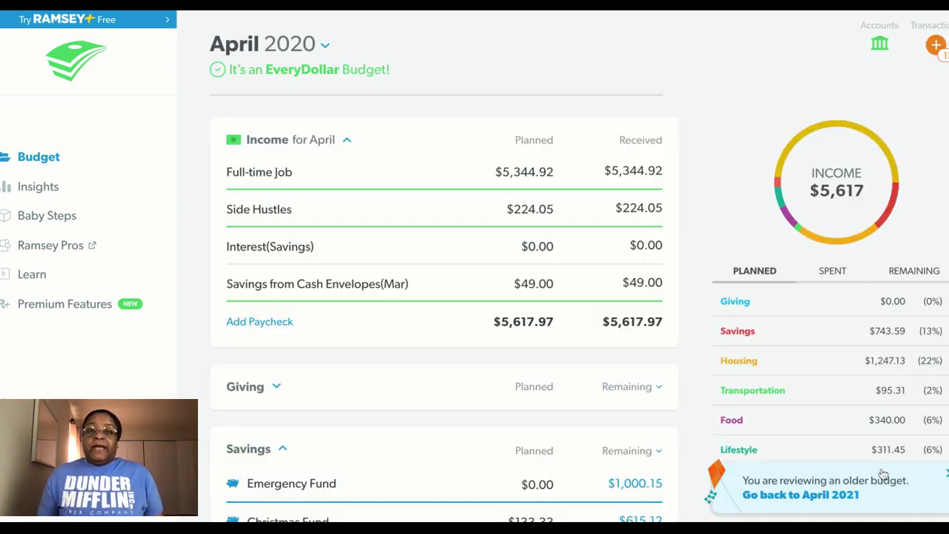
scroll(621, 377, "down", 1)
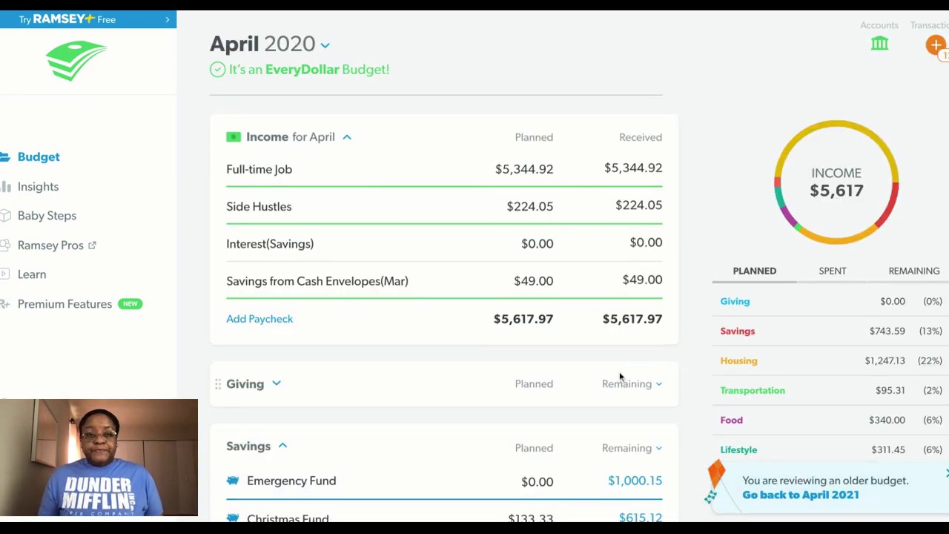
scroll(621, 377, "down", 1)
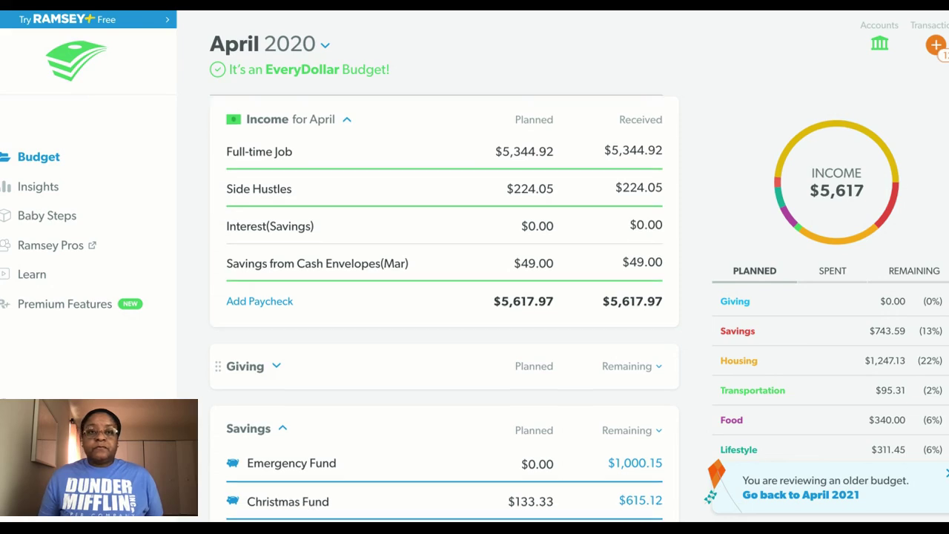
scroll(444, 297, "down", 10)
scroll(444, 311, "down", 2)
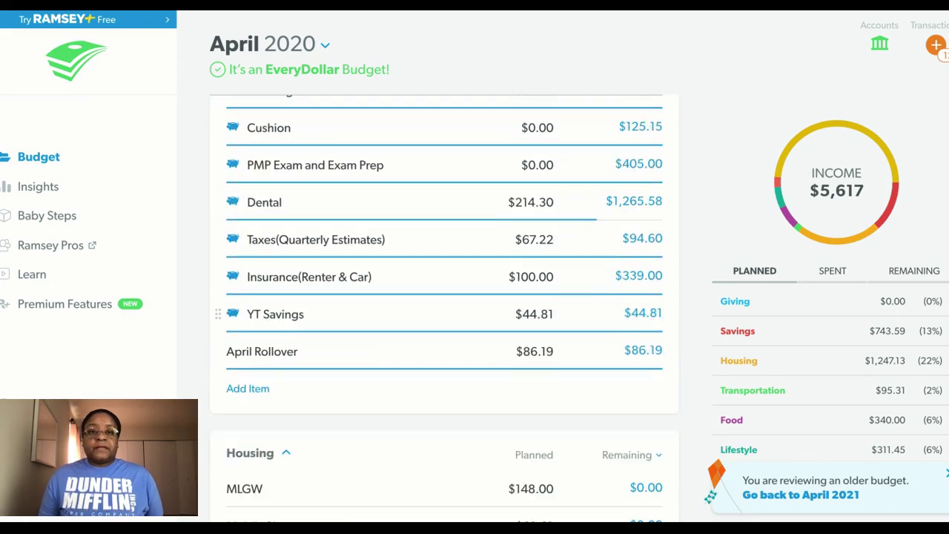
scroll(444, 311, "down", 2)
scroll(444, 312, "down", 3)
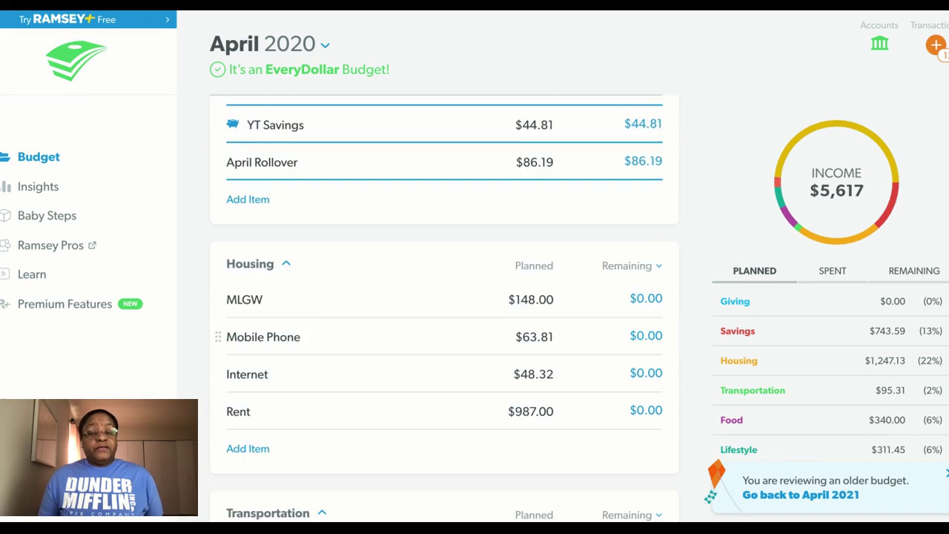
scroll(444, 308, "down", 1)
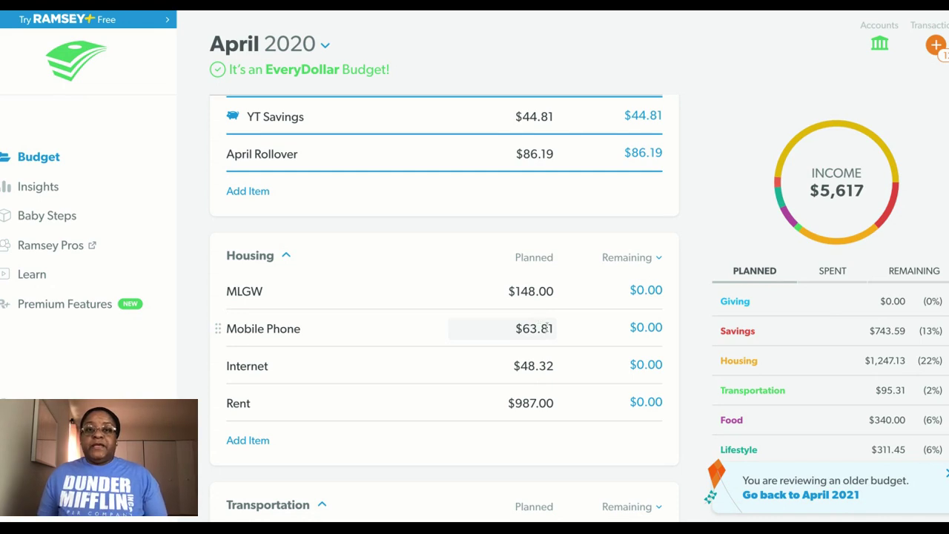
scroll(547, 328, "down", 1)
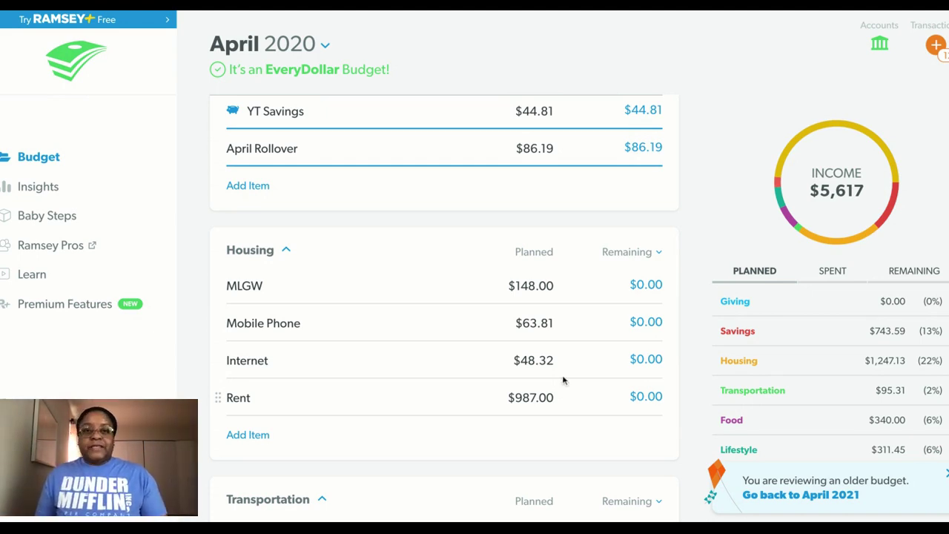
scroll(558, 256, "up", 1)
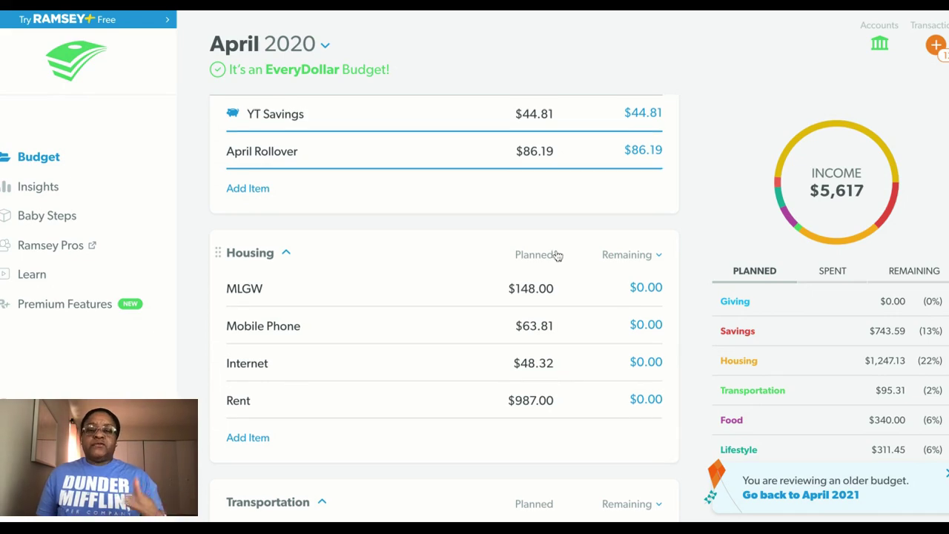
scroll(558, 256, "up", 1)
scroll(558, 256, "down", 2)
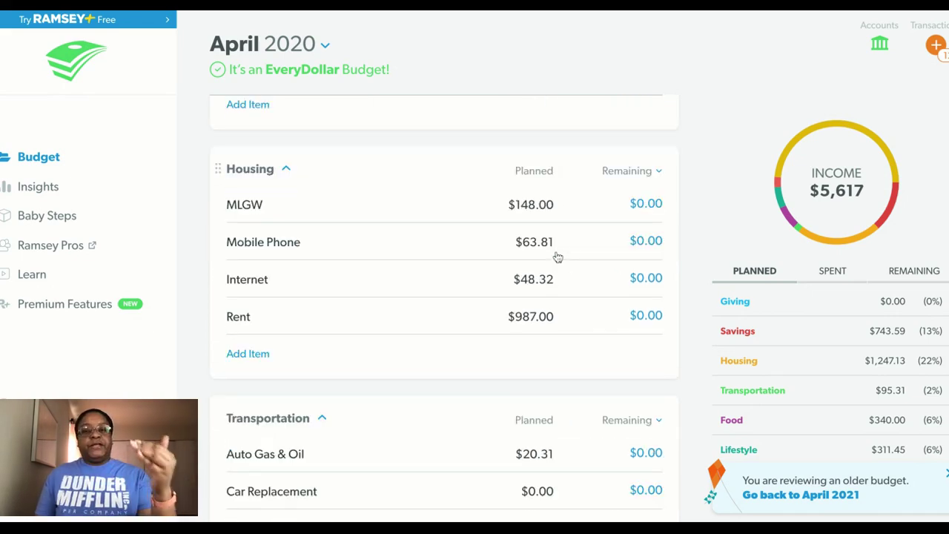
Step: Examine the April 2020 amounts for Transportation, Food, Lifestyle, Insurance & Tax and Debt
scroll(558, 257, "down", 3)
scroll(557, 256, "down", 1)
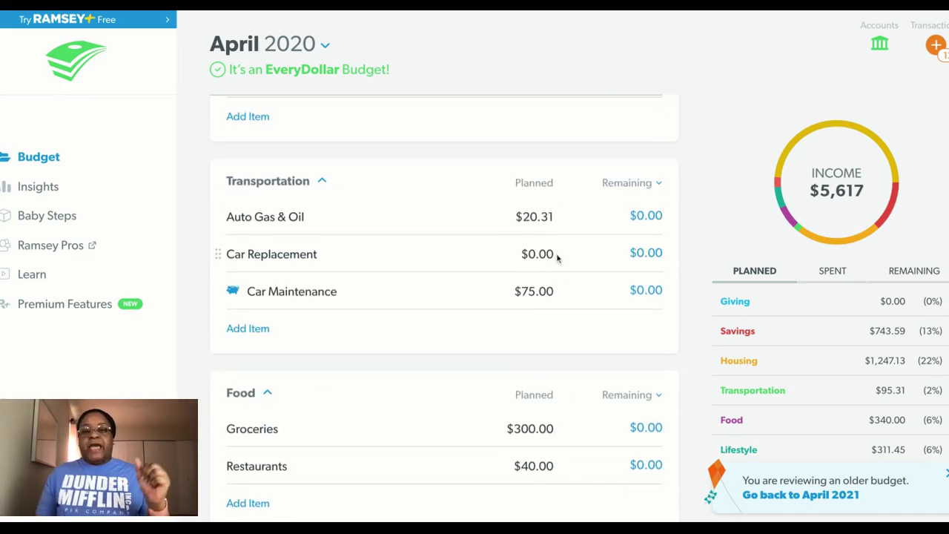
scroll(557, 257, "down", 2)
scroll(558, 257, "down", 1)
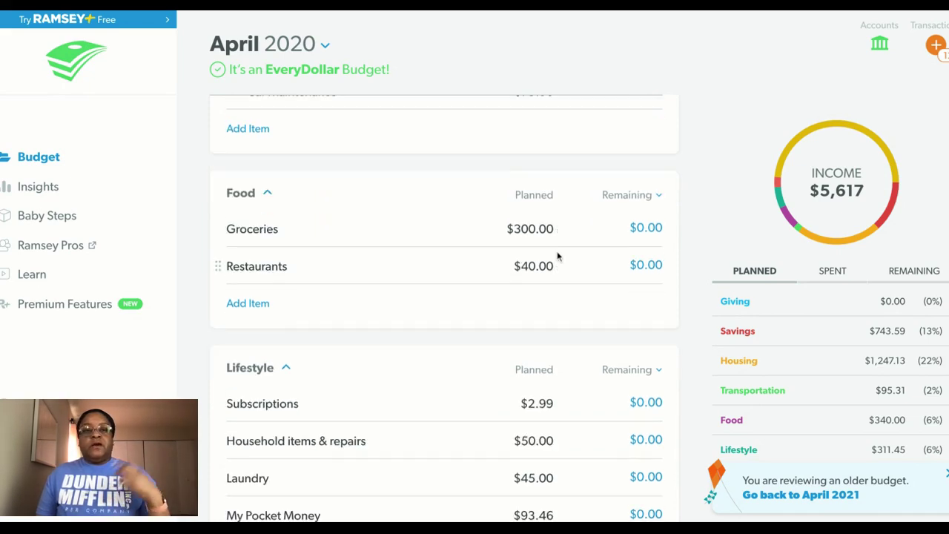
scroll(557, 256, "down", 1)
scroll(558, 256, "down", 1)
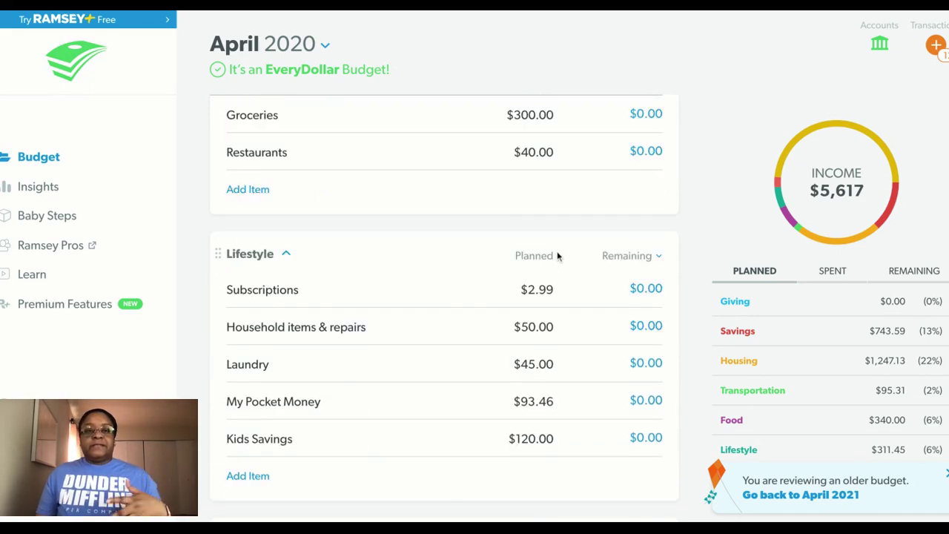
scroll(557, 257, "down", 5)
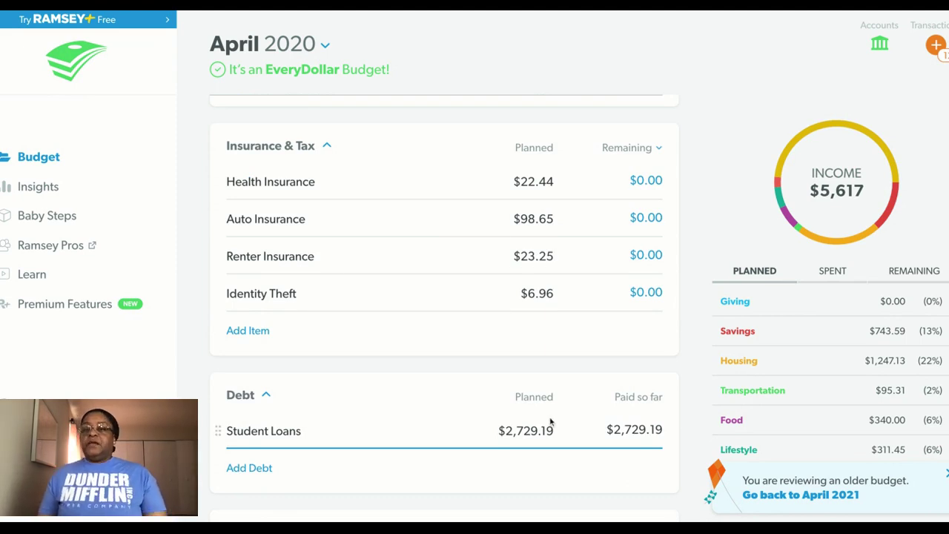
Step: Return from the April 2020 budget to April 2021 and dismiss the notice offering last year's budget
scroll(560, 342, "up", 5)
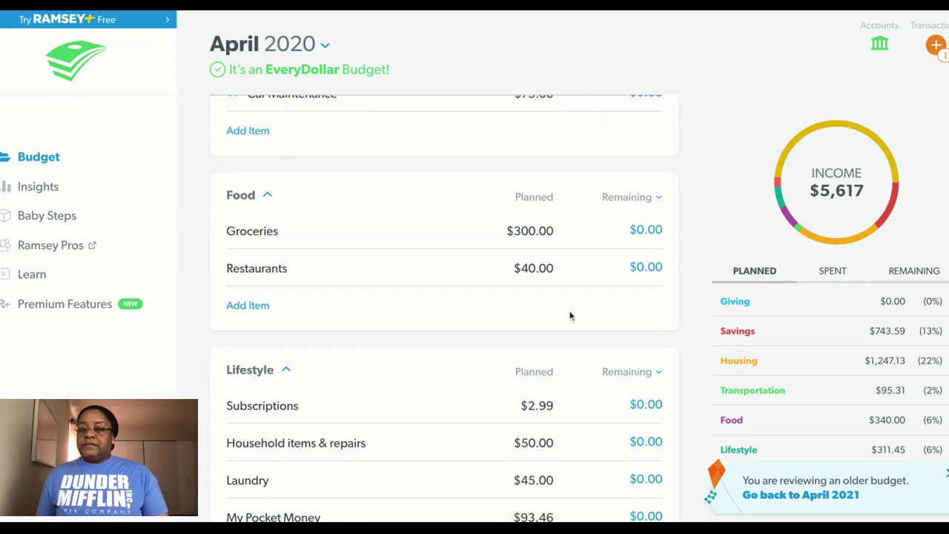
scroll(570, 315, "up", 10)
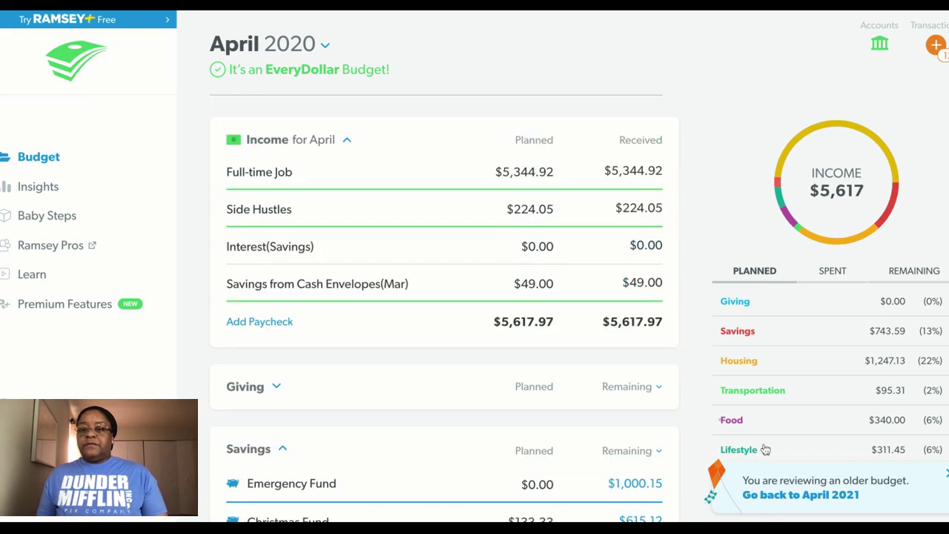
left_click(815, 505)
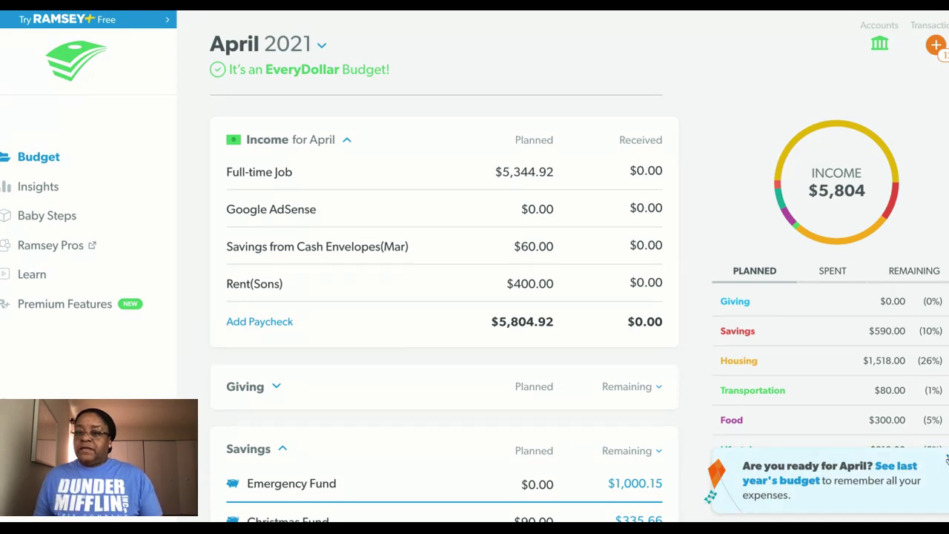
left_click(947, 459)
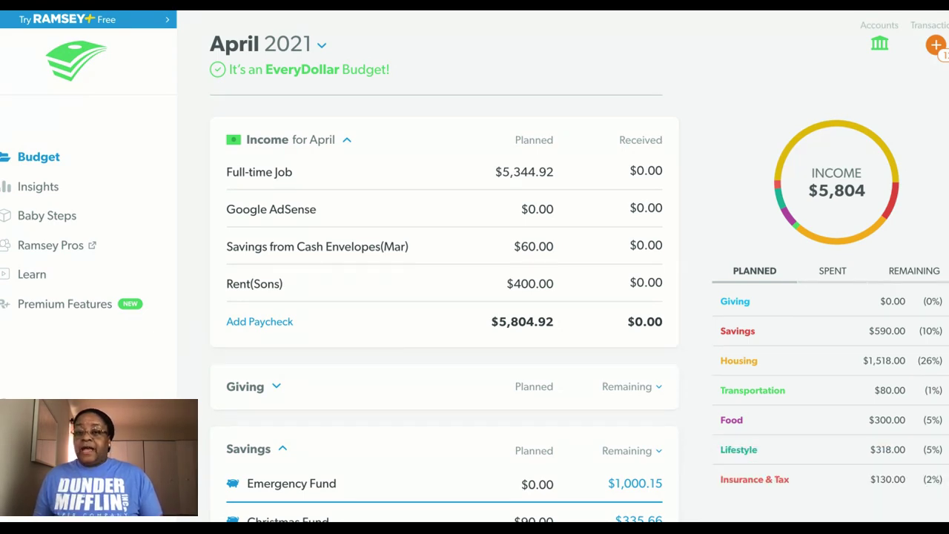
Step: Examine the planned amounts and percentages per group in the April 2021 summary, down to Debt and Business Expenses
scroll(831, 386, "down", 1)
scroll(831, 386, "down", 1)
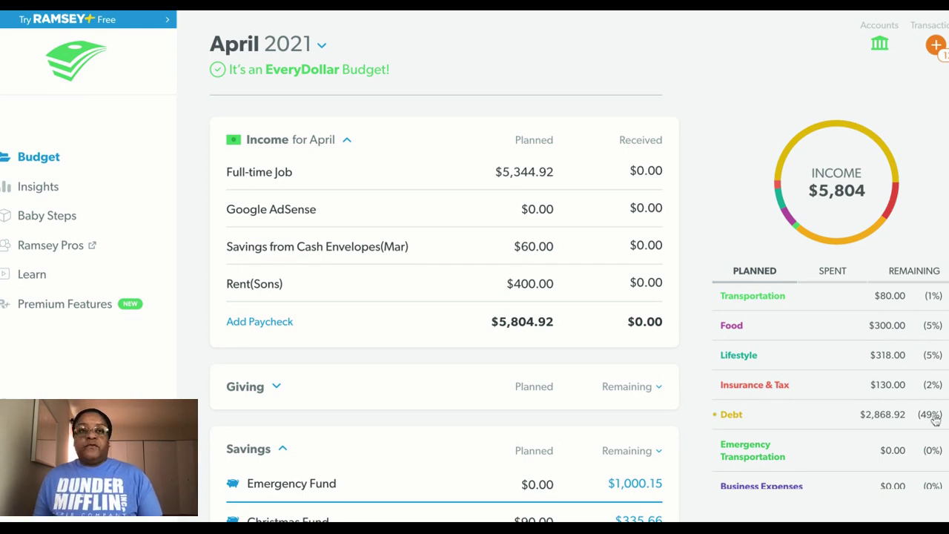
scroll(935, 420, "down", 1)
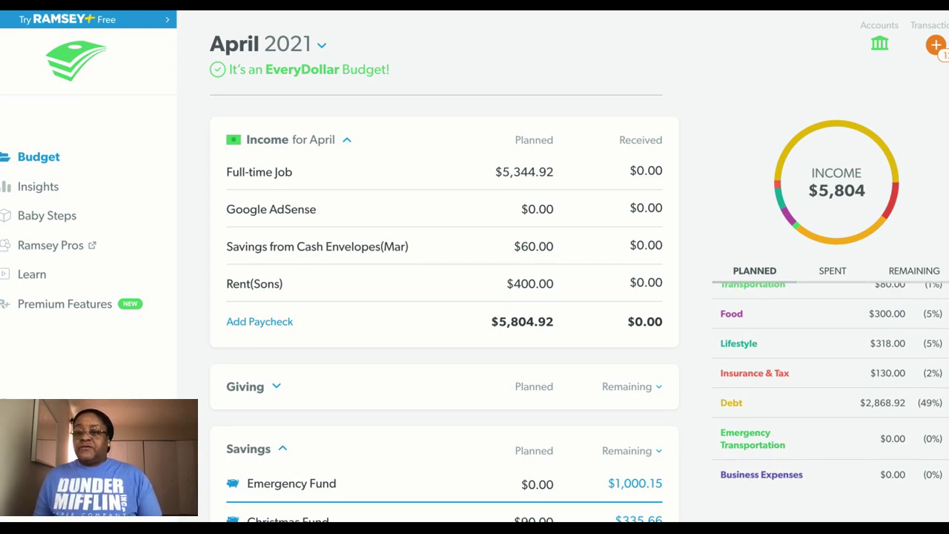